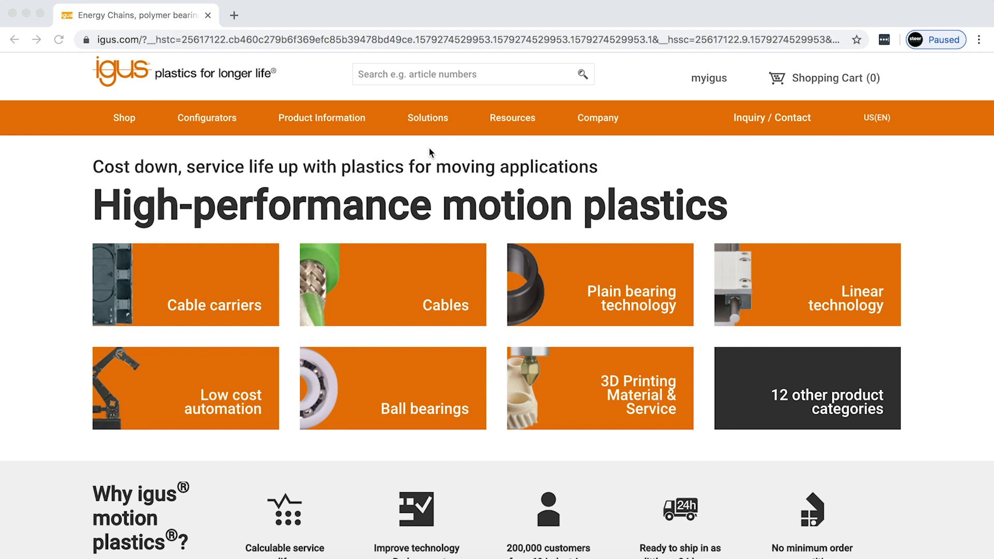
# Open the lead screw configurator from the linear technology configurators.
pyautogui.click(226, 125)
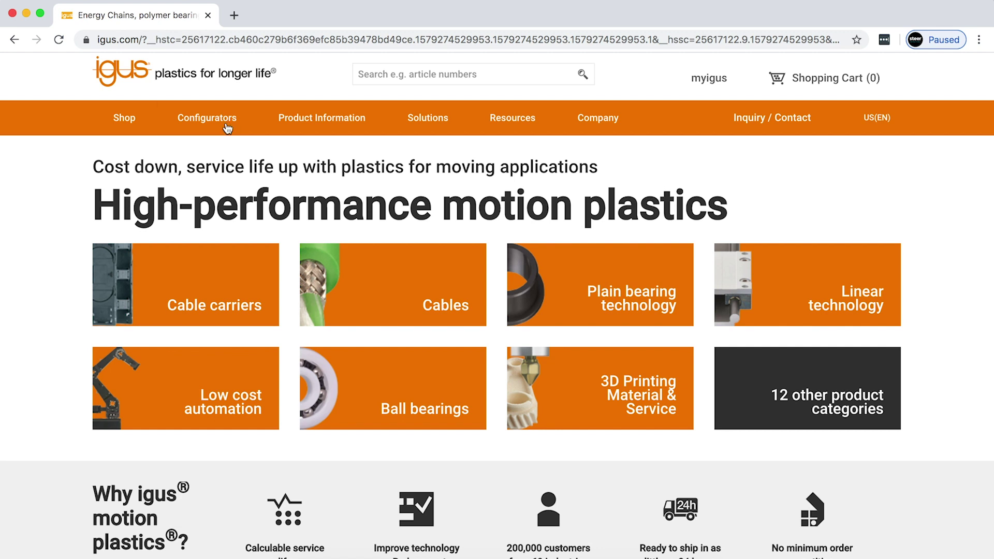
pyautogui.moveTo(224, 127)
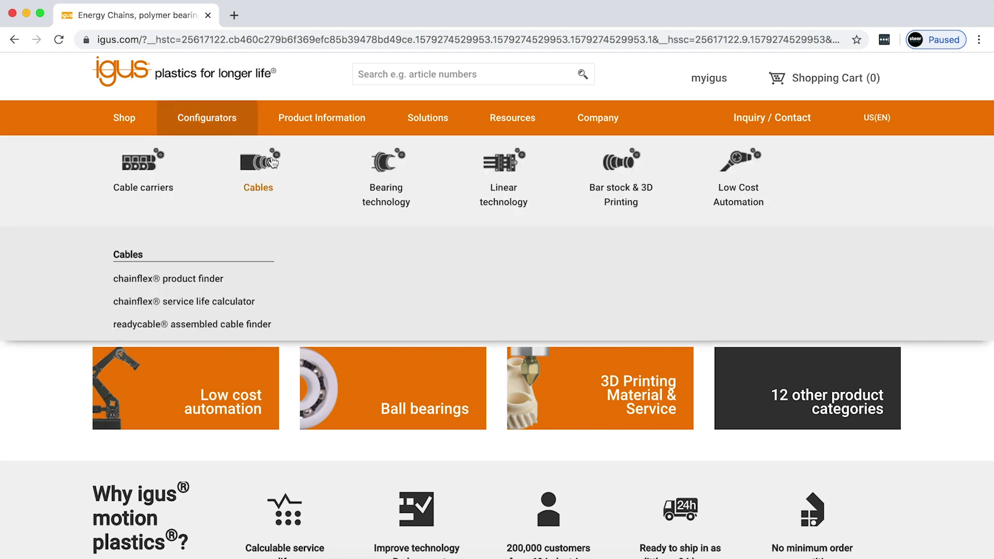
pyautogui.moveTo(489, 193)
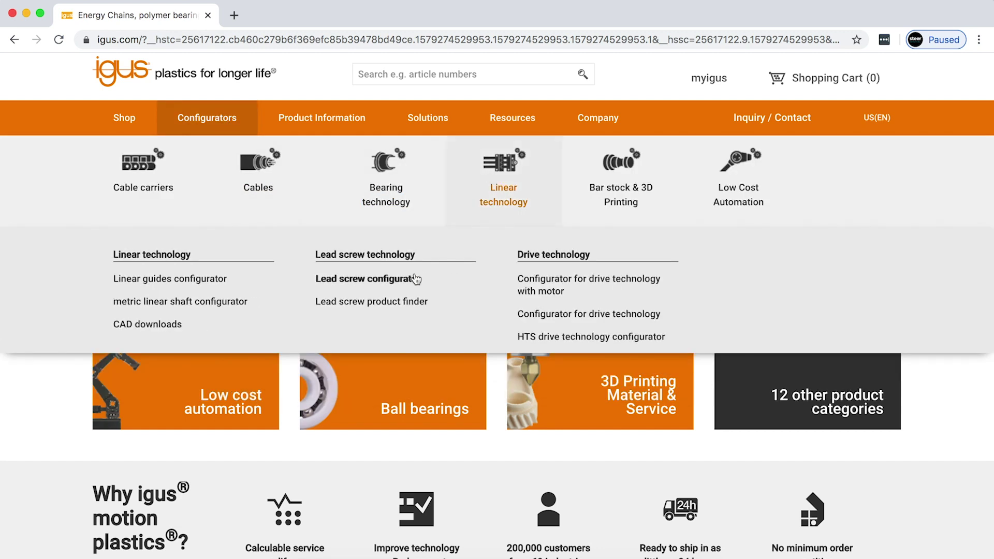
pyautogui.click(371, 281)
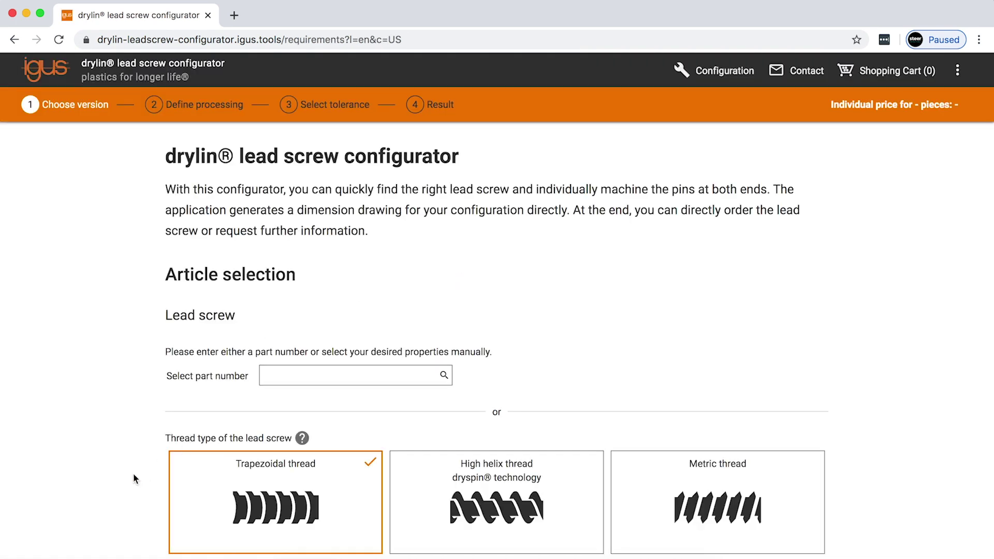
# Choose the high helix thread (dryspin technology) with thread size Ds12x5 and stainless steel as the material.
pyautogui.scroll(-3, 134, 479)
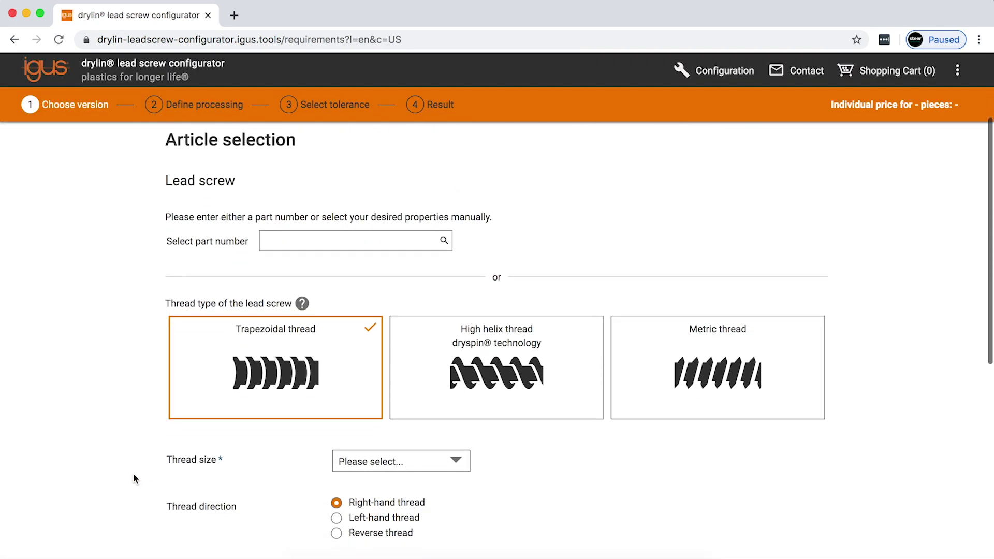
pyautogui.scroll(-3, 133, 477)
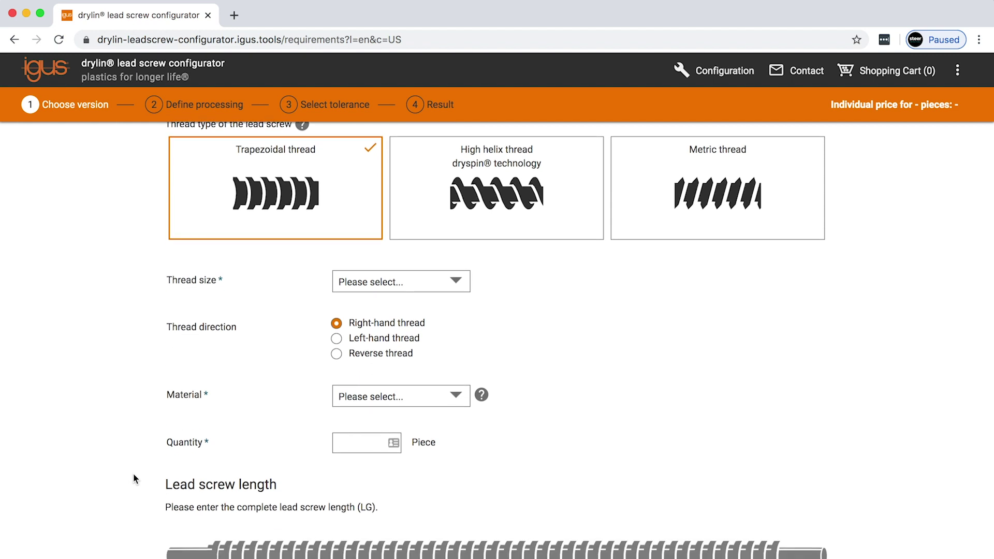
pyautogui.click(501, 215)
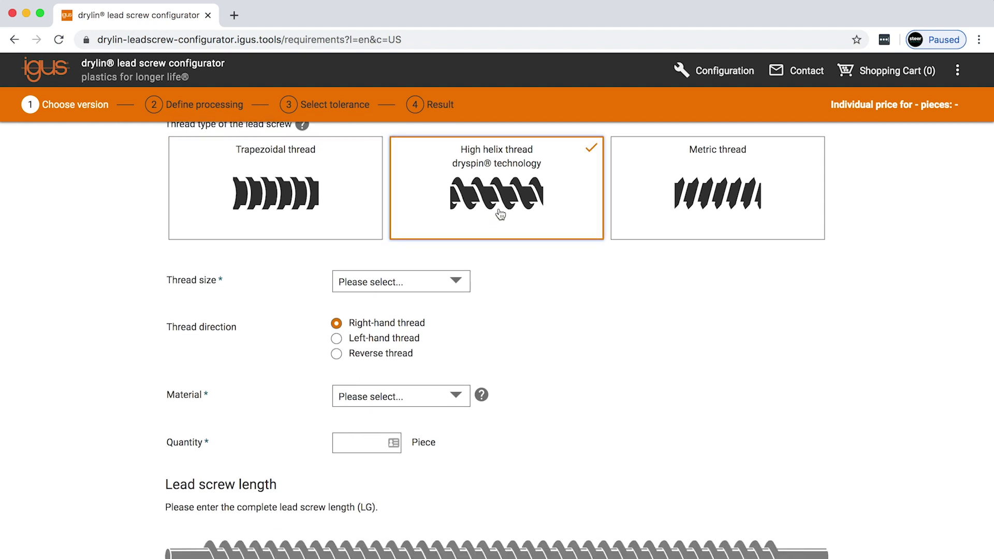
pyautogui.click(431, 284)
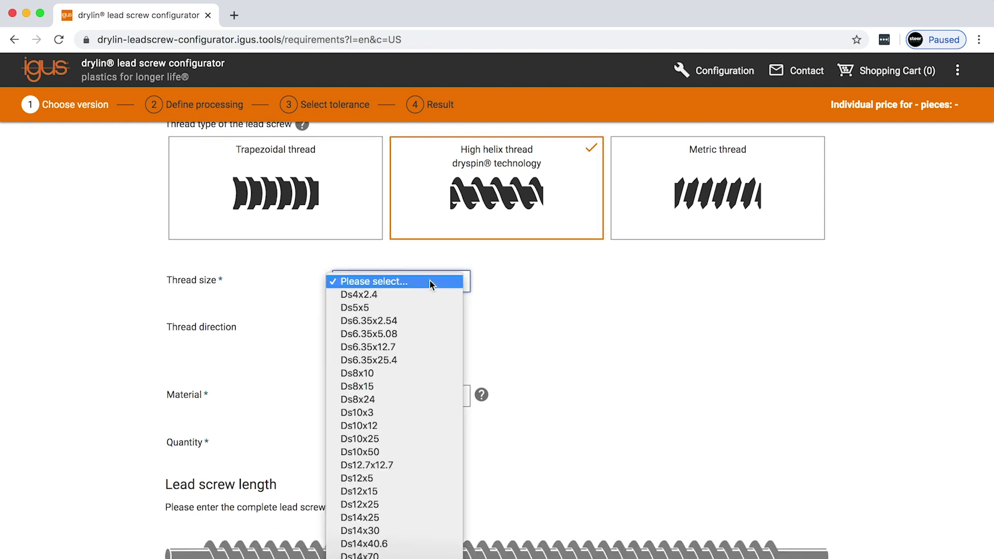
pyautogui.click(429, 478)
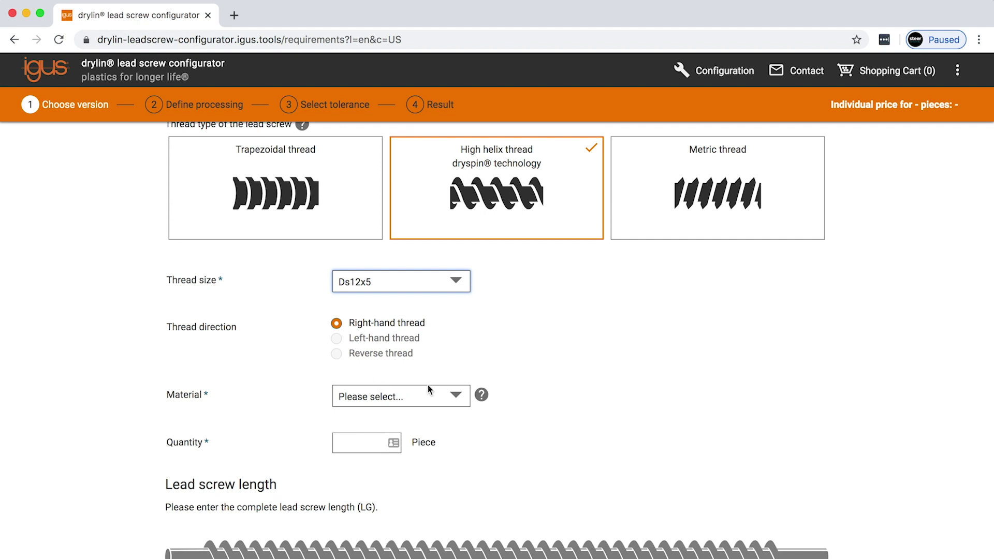
pyautogui.click(448, 399)
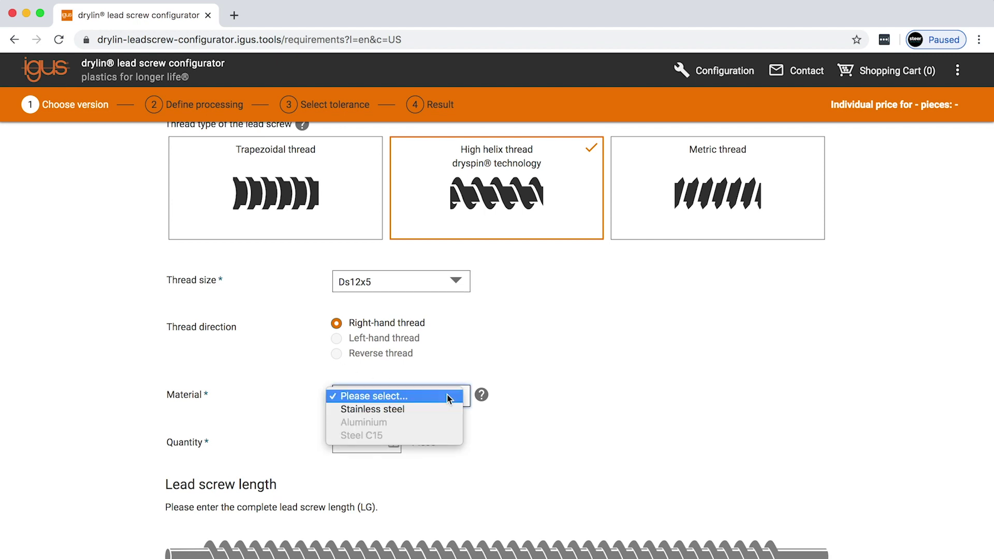
pyautogui.click(424, 408)
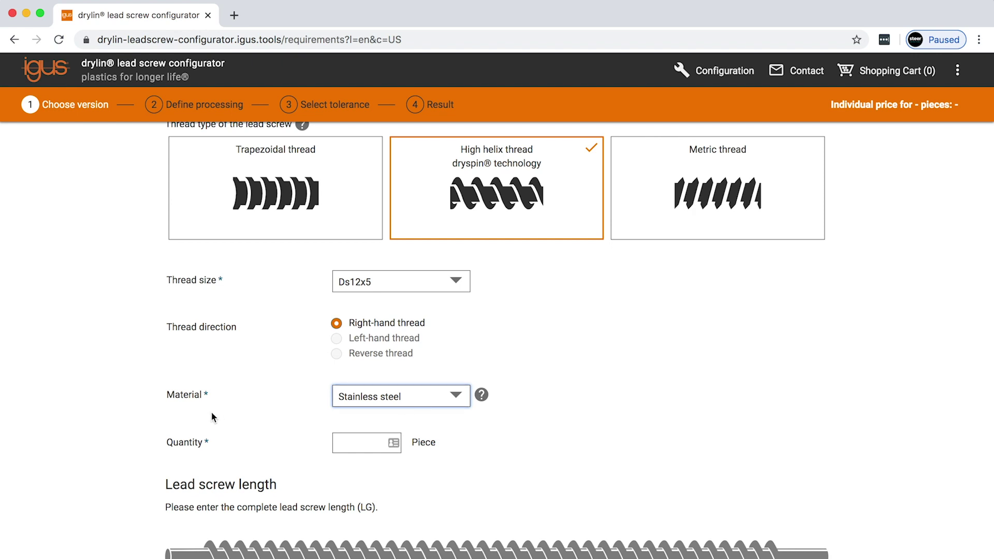
# Set the quantity to 15 pieces and the lead screw length to 200 mm, accept the liability disclaimer and proceed to defining the processing.
pyautogui.scroll(-5, 212, 417)
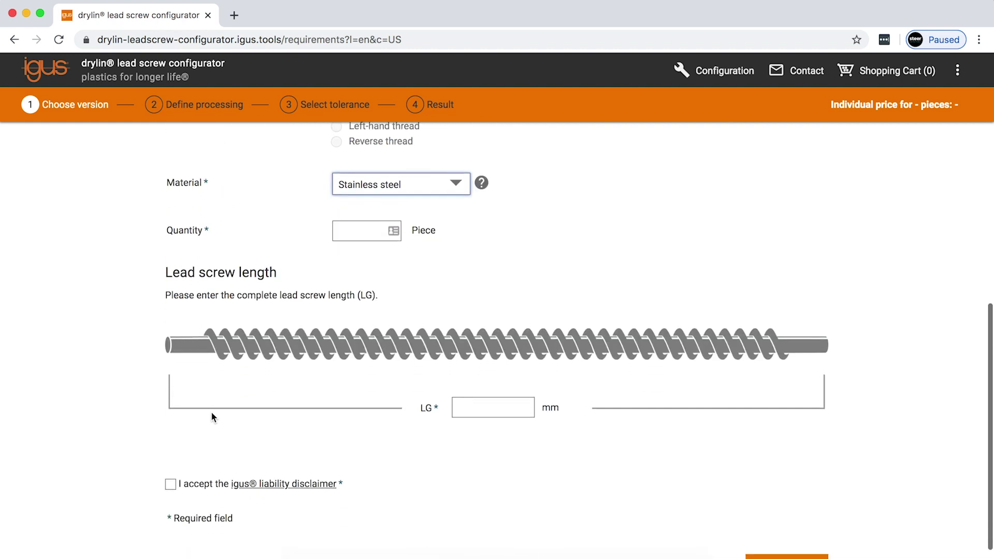
pyautogui.click(363, 180)
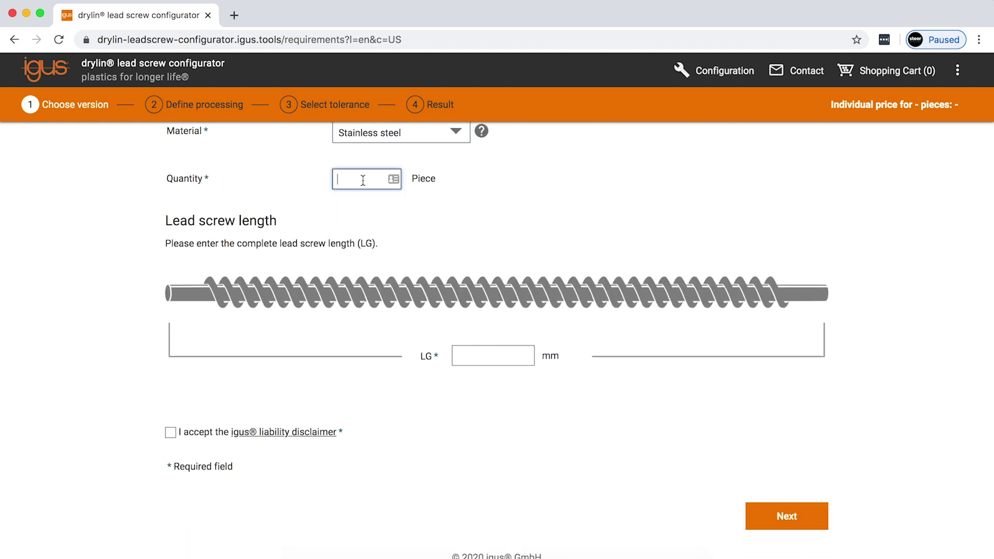
pyautogui.write('15')
pyautogui.click(473, 359)
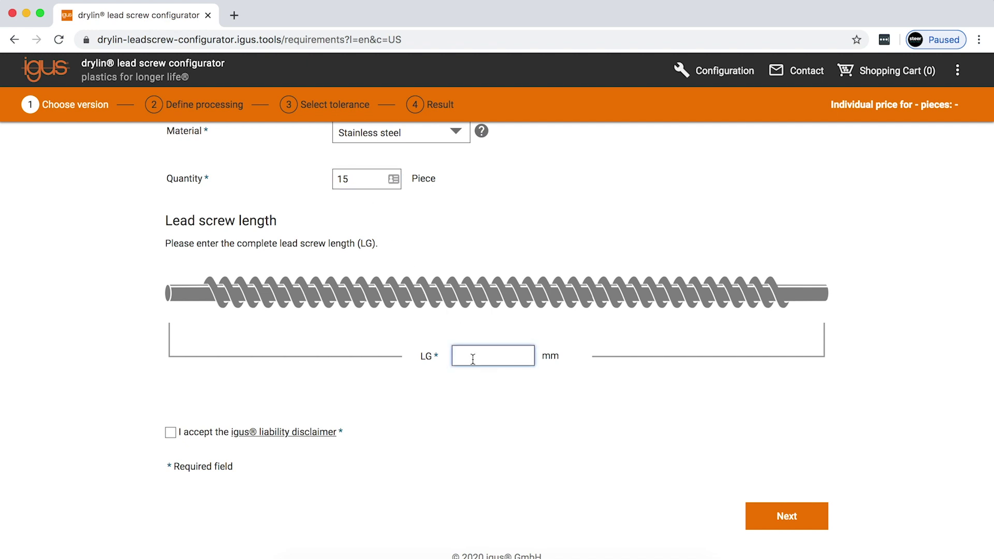
pyautogui.write('200')
pyautogui.click(170, 432)
pyautogui.click(756, 517)
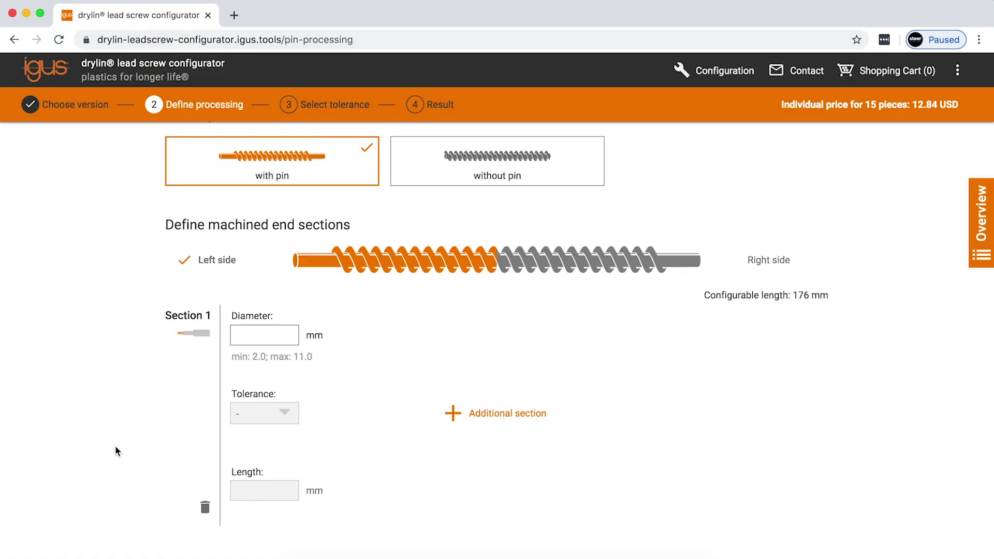
# Add two additional machined sections to the left end of the lead screw, making three in total.
pyautogui.scroll(-3, 115, 446)
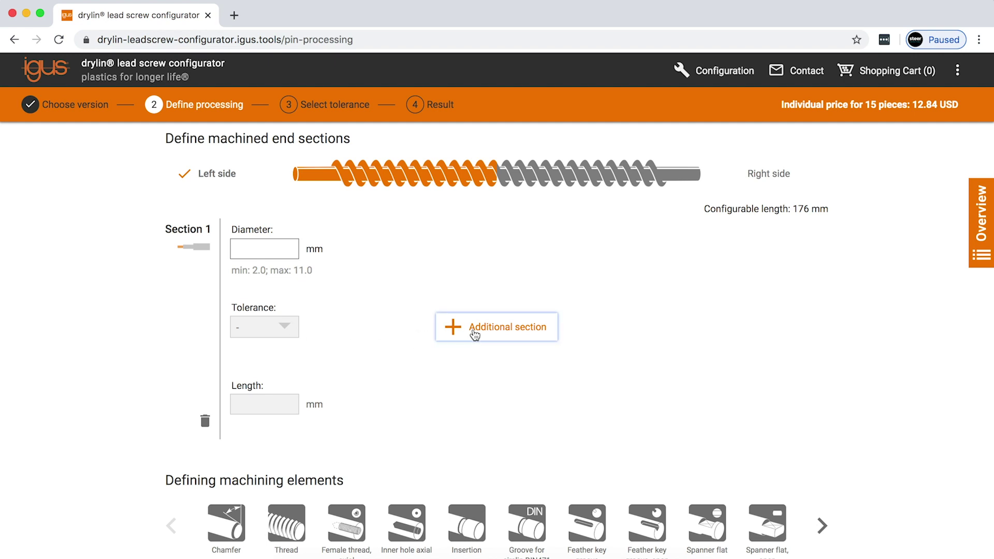
pyautogui.click(471, 330)
pyautogui.click(732, 334)
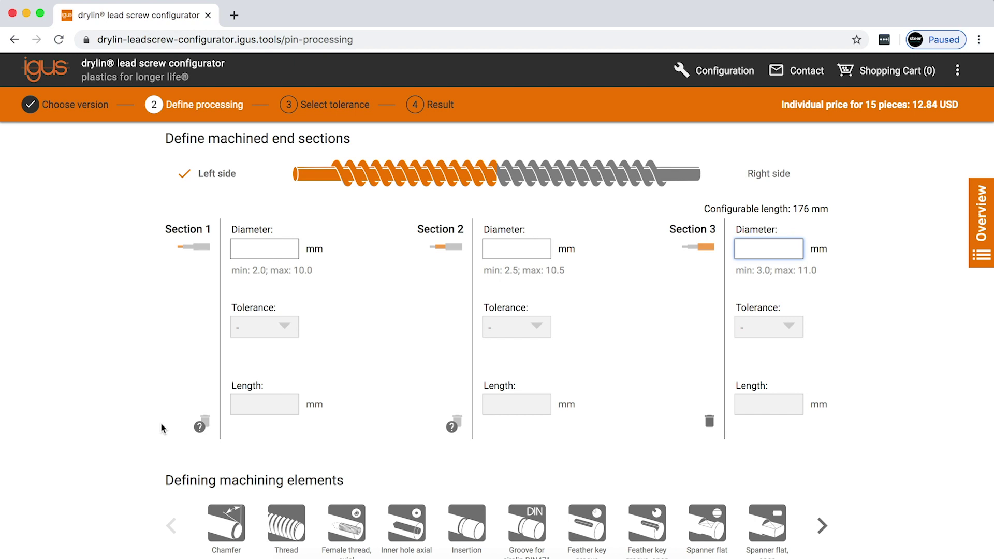
# Set section 1's diameter to 6 mm and select tolerance h9 for it.
pyautogui.scroll(-2, 145, 379)
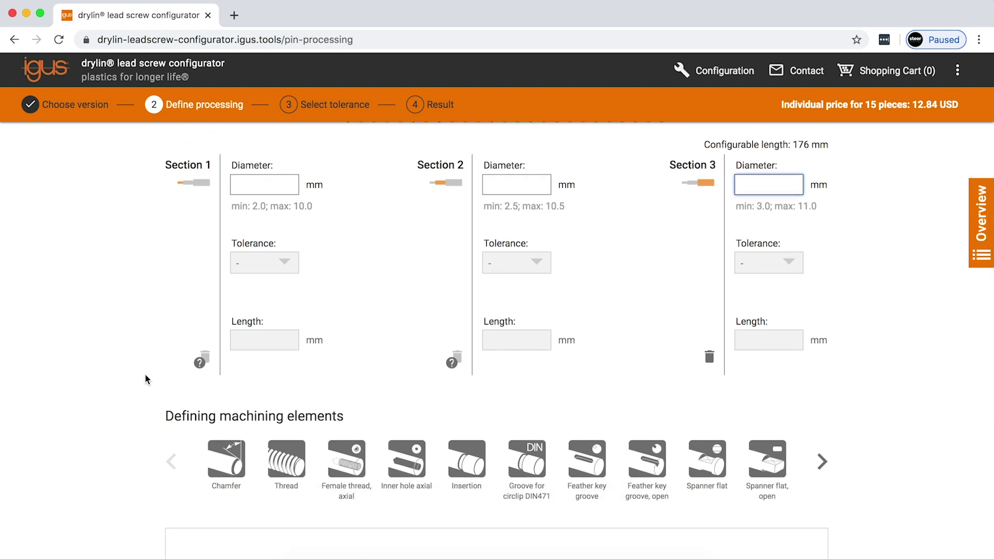
pyautogui.click(268, 190)
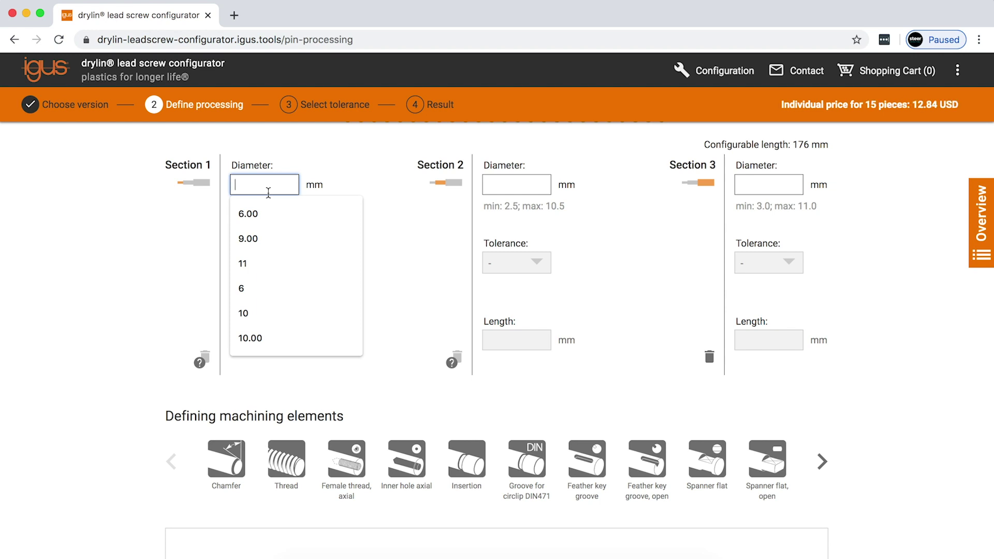
pyautogui.click(248, 214)
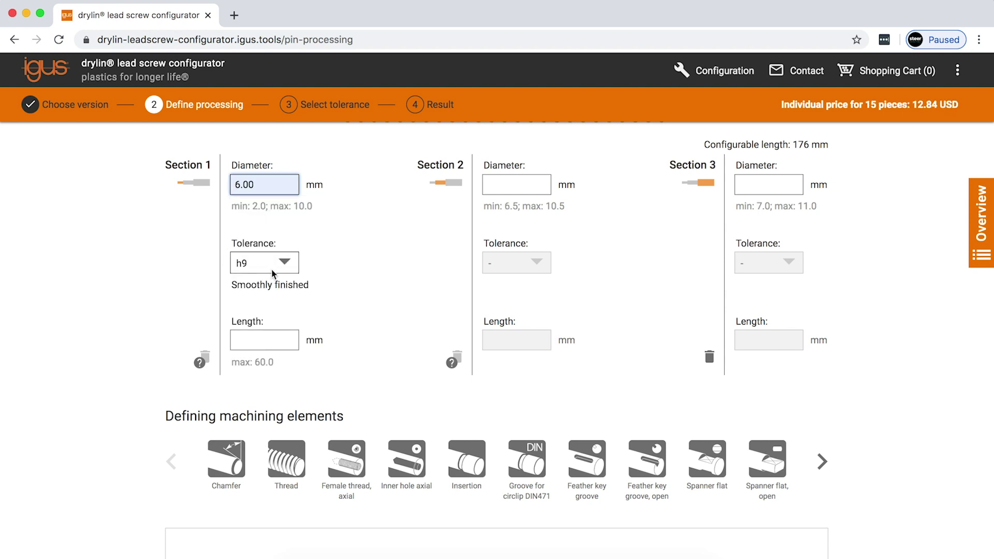
pyautogui.click(273, 274)
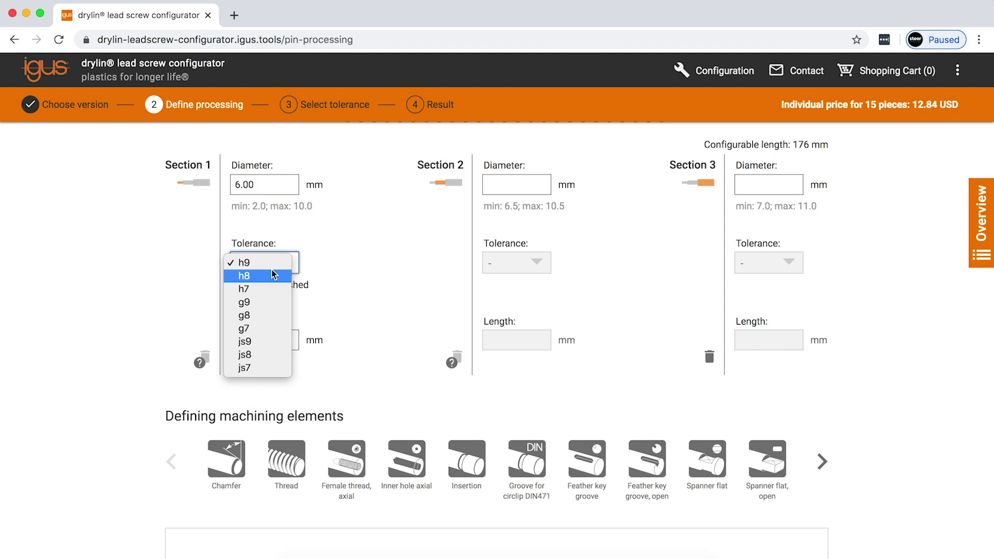
pyautogui.click(263, 264)
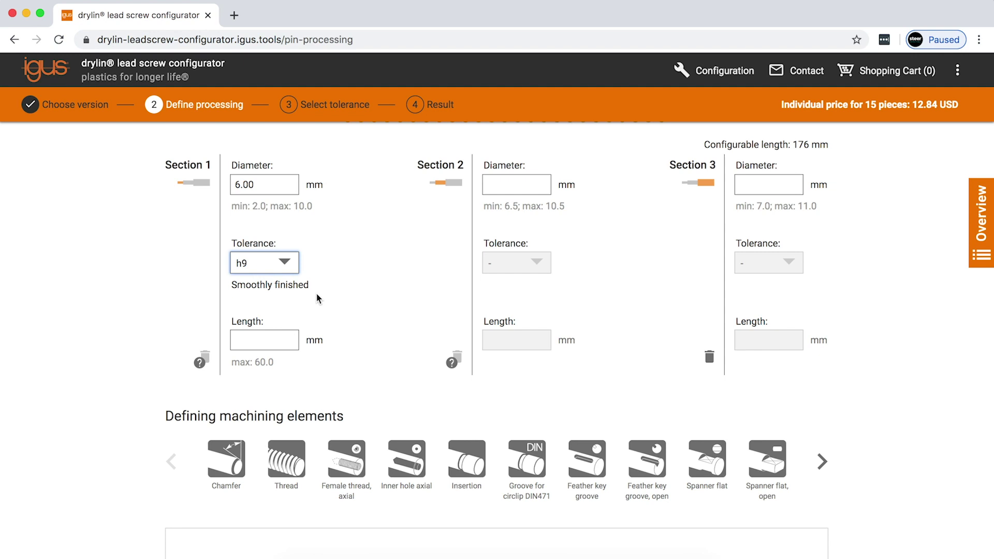
# Try a diameter of 10 mm for section 1.
pyautogui.doubleClick(273, 182)
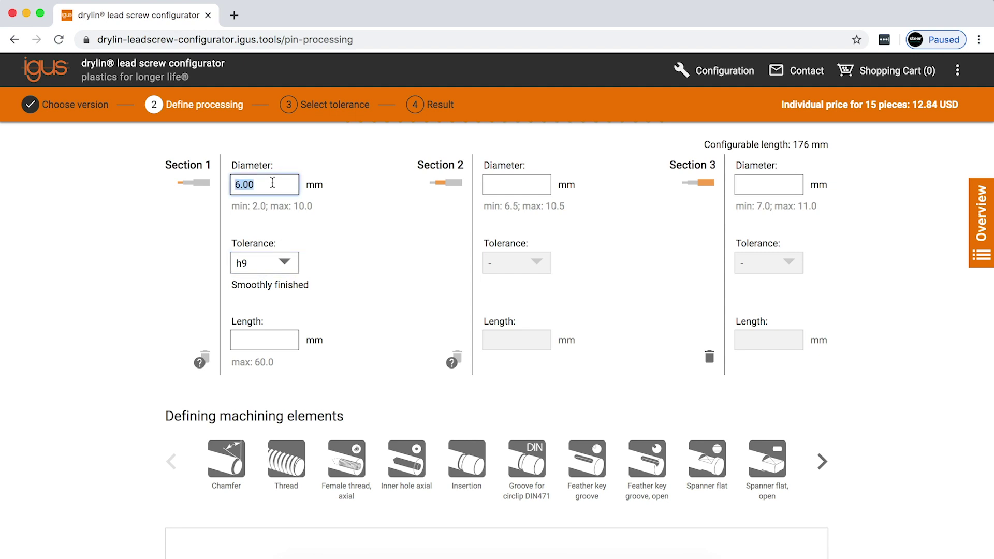
pyautogui.write('10')
pyautogui.click(210, 235)
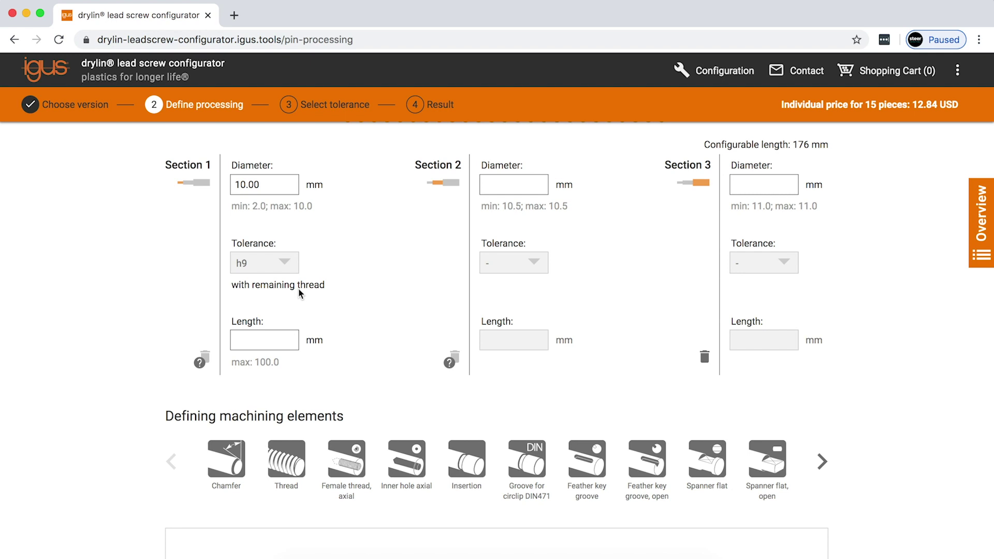
# Set section 1's diameter to 6 mm and its length to 15 mm.
pyautogui.click(278, 188)
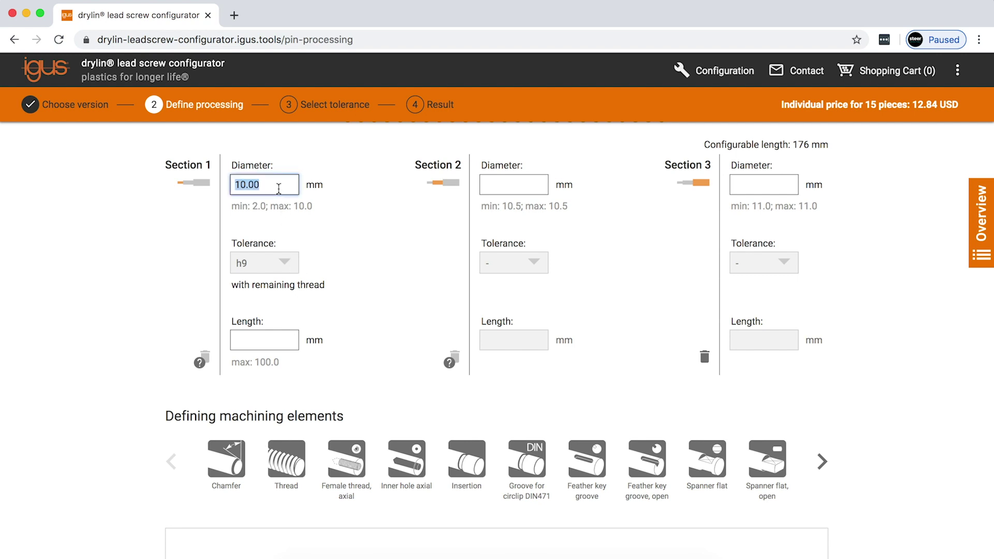
pyautogui.write('6')
pyautogui.click(187, 306)
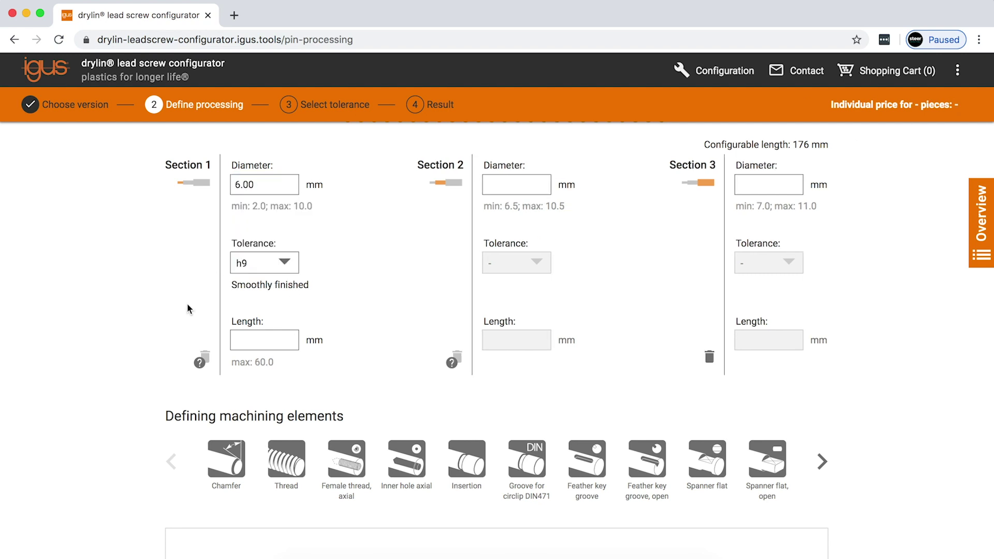
pyautogui.click(250, 341)
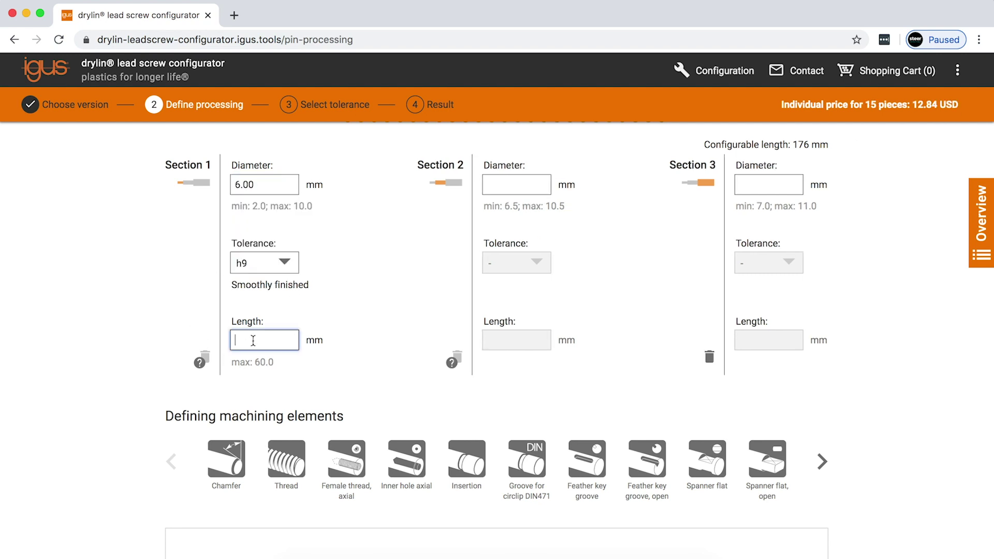
pyautogui.write('15')
# Set section 2's diameter to 8 mm and its length to 10 mm.
pyautogui.click(489, 188)
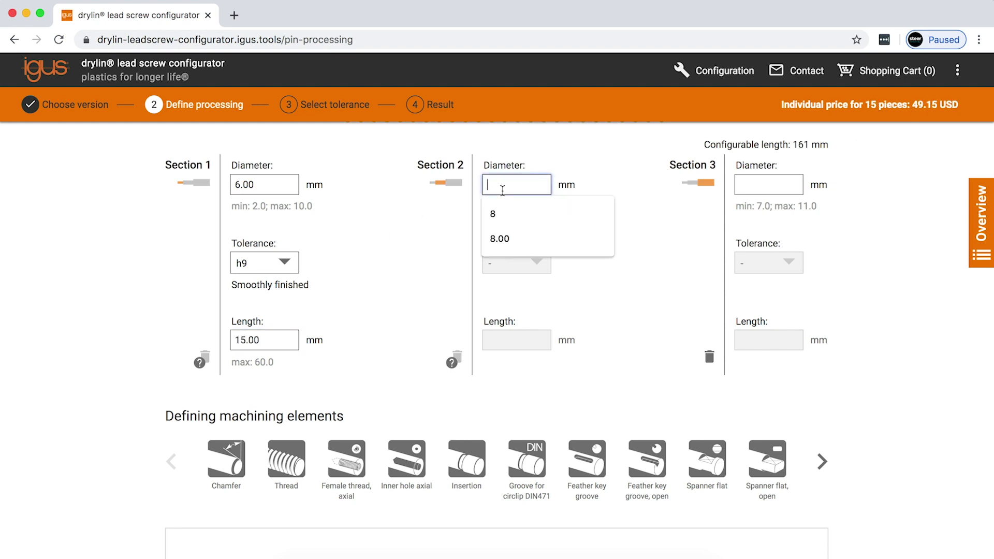
pyautogui.click(495, 214)
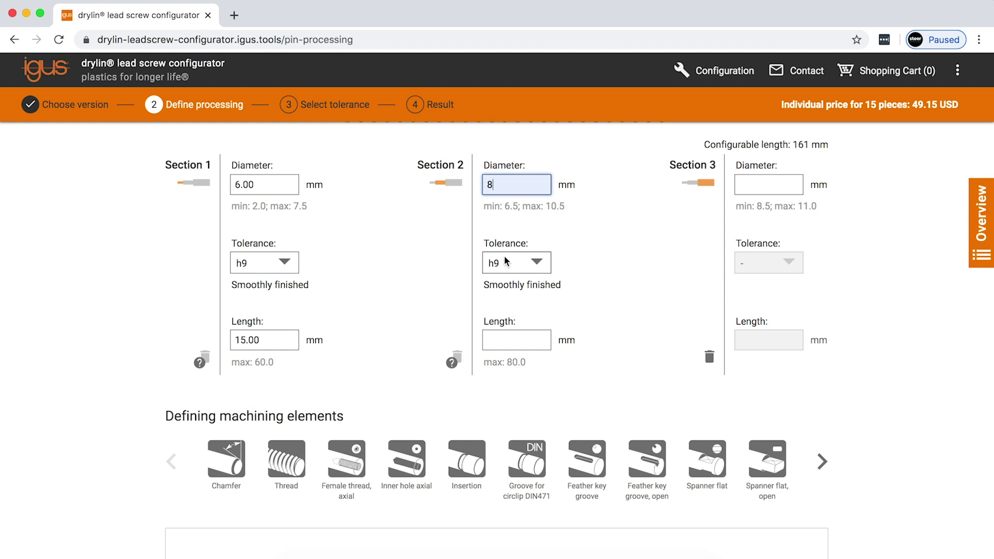
pyautogui.click(528, 334)
pyautogui.write('10')
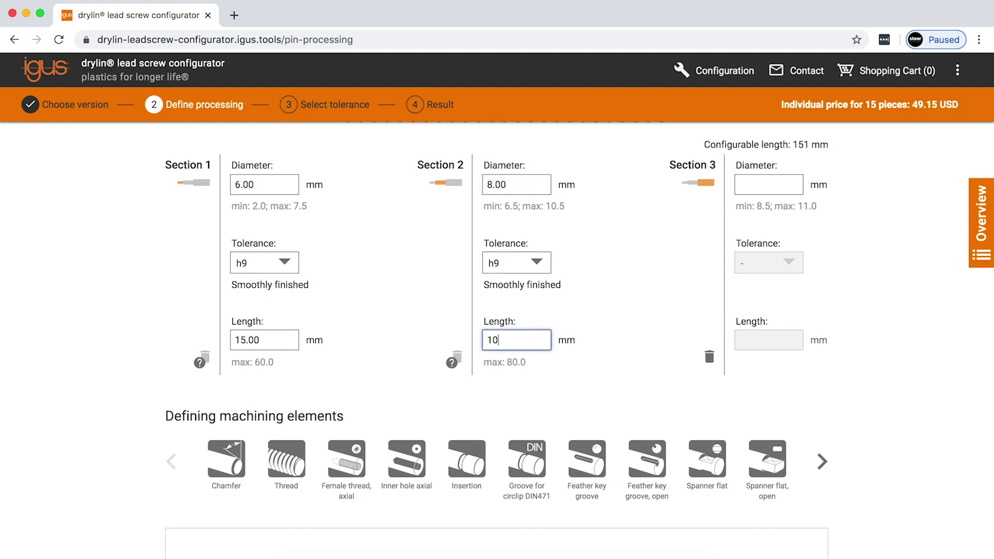
pyautogui.click(600, 301)
# Set section 3's diameter to 9 mm and its length to 10 mm.
pyautogui.click(762, 185)
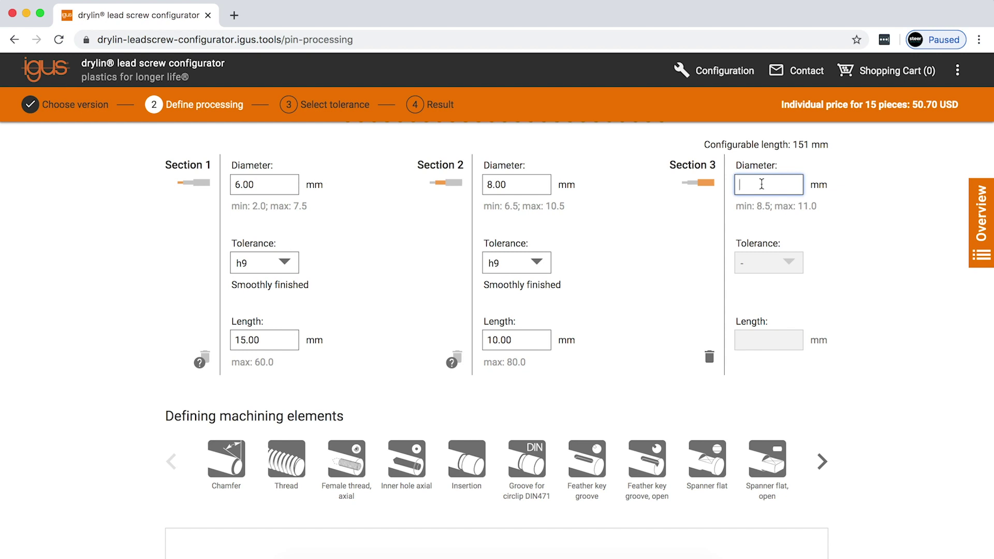
pyautogui.write('9')
pyautogui.click(749, 336)
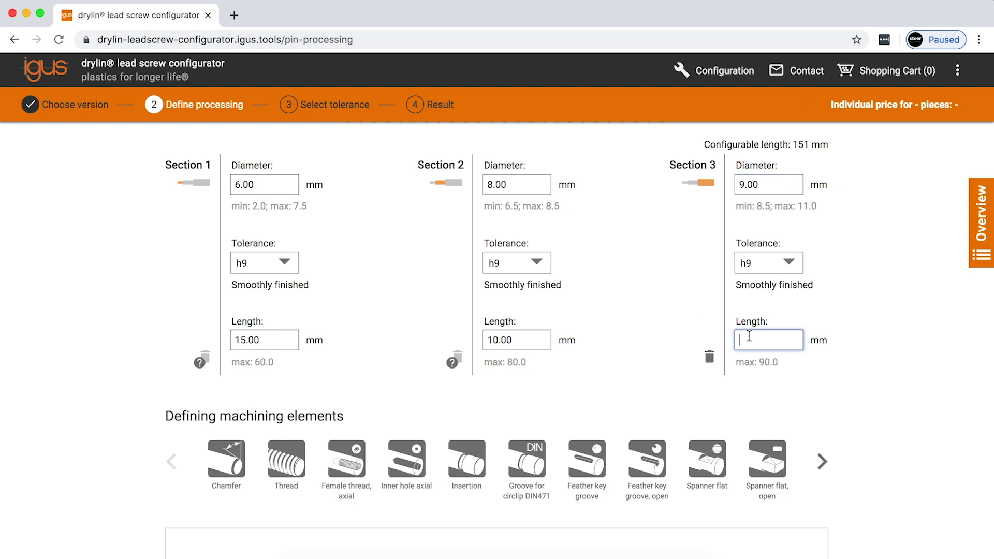
pyautogui.write('10')
pyautogui.click(689, 341)
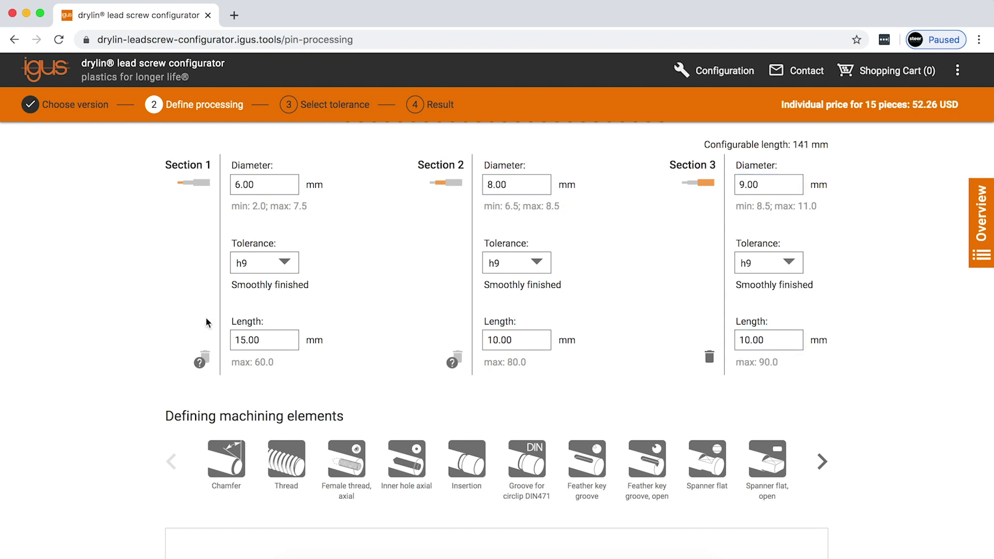
# Examine the available machining elements and the preview diagram of the stepped left end.
pyautogui.scroll(-5, 115, 485)
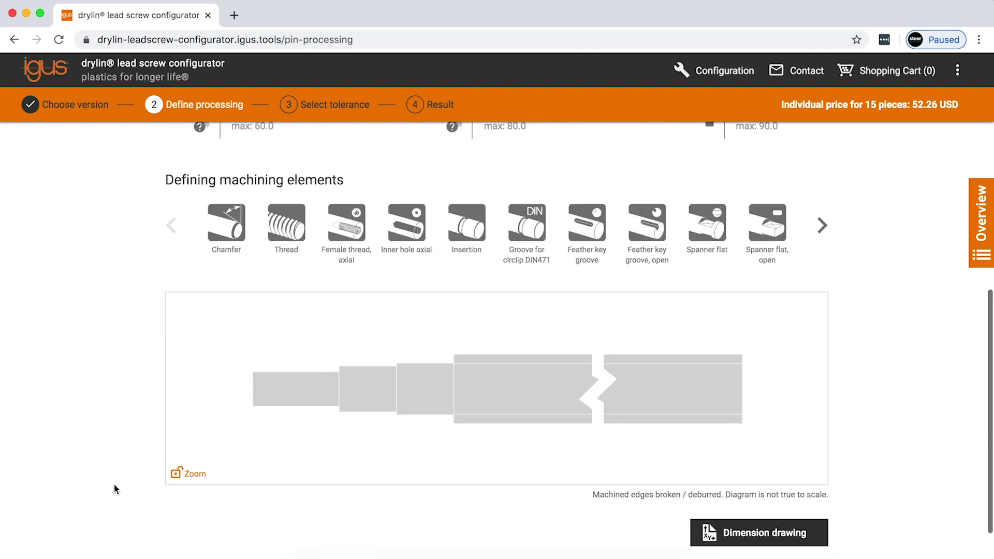
pyautogui.scroll(-2, 114, 484)
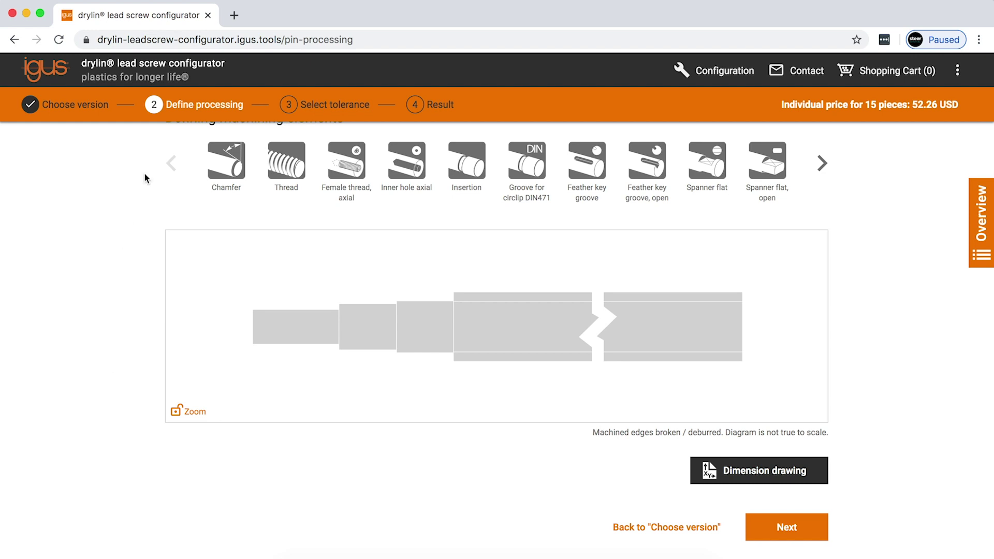
# Add a 45° chamfer of 0.5 mm to section 1 of the left end.
pyautogui.moveTo(228, 165); pyautogui.dragTo(278, 324)
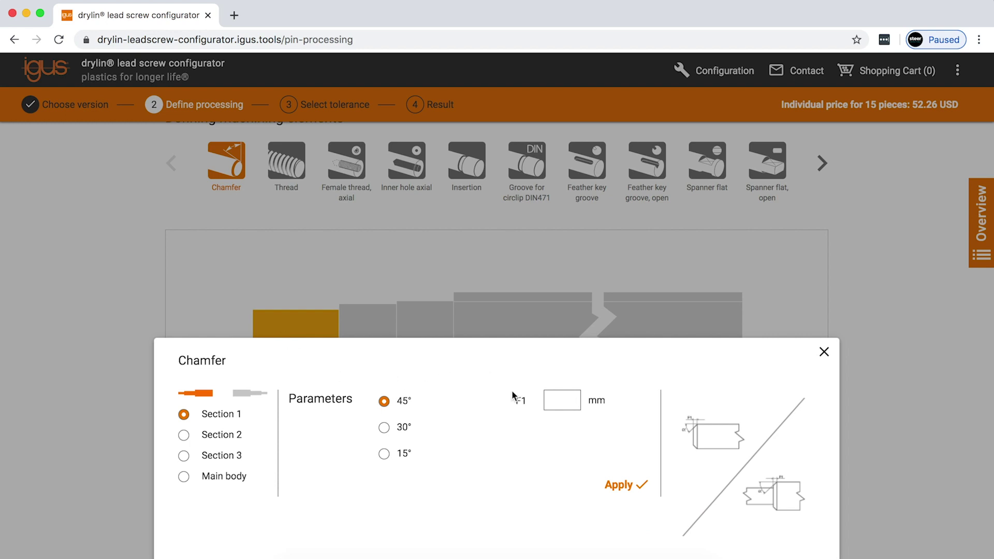
pyautogui.click(569, 405)
pyautogui.write('0.5')
pyautogui.click(613, 486)
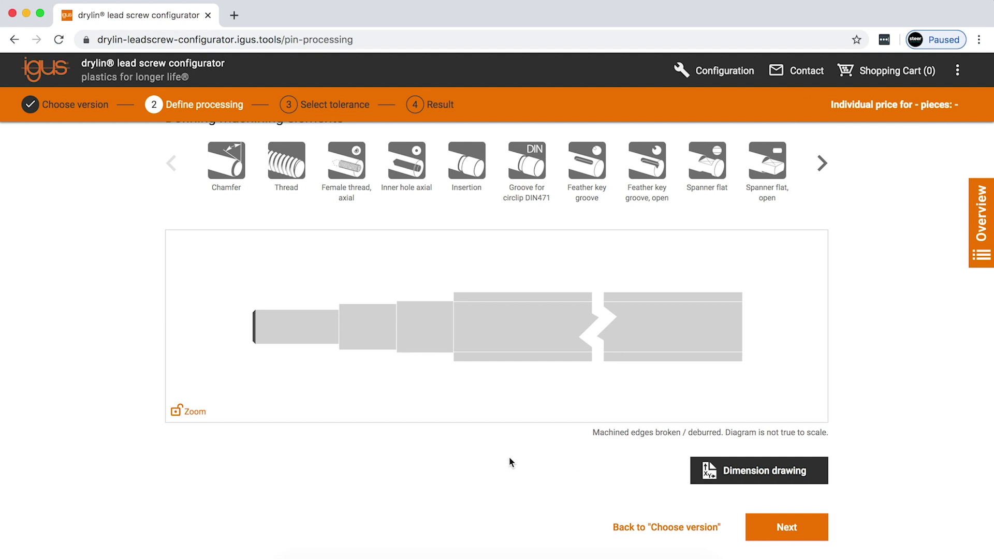
# Add a thread to section 2 of the left end.
pyautogui.moveTo(291, 174); pyautogui.dragTo(379, 327)
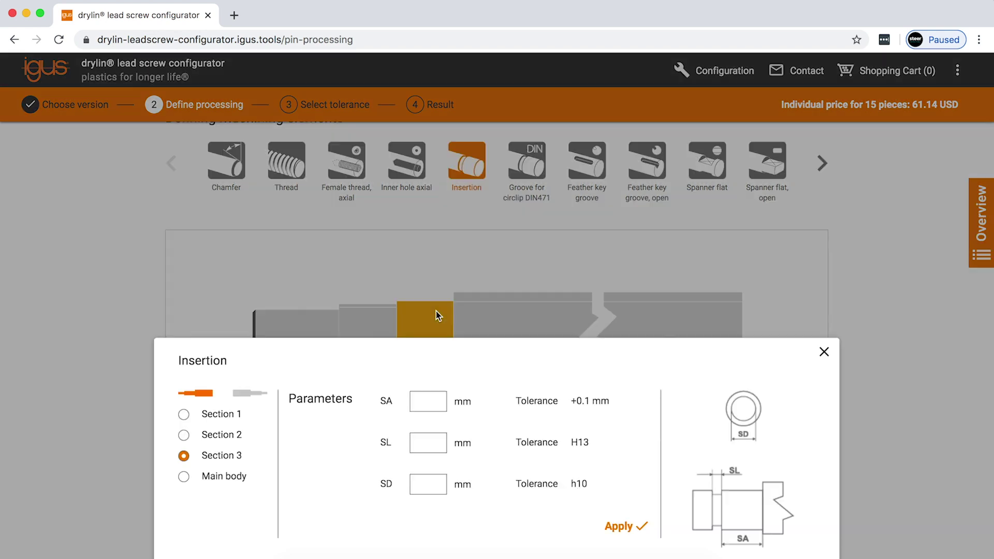
# Try to apply an insertion on left section 3 with SA 10 mm, SL 715 mm and SD 18 mm.
pyautogui.click(424, 394)
pyautogui.write('10')
pyautogui.click(621, 527)
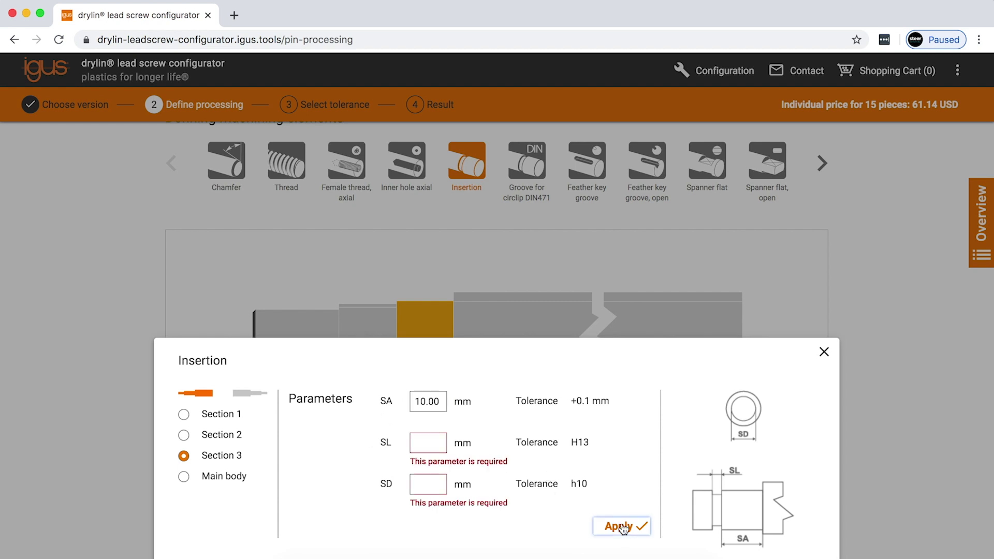
pyautogui.click(434, 446)
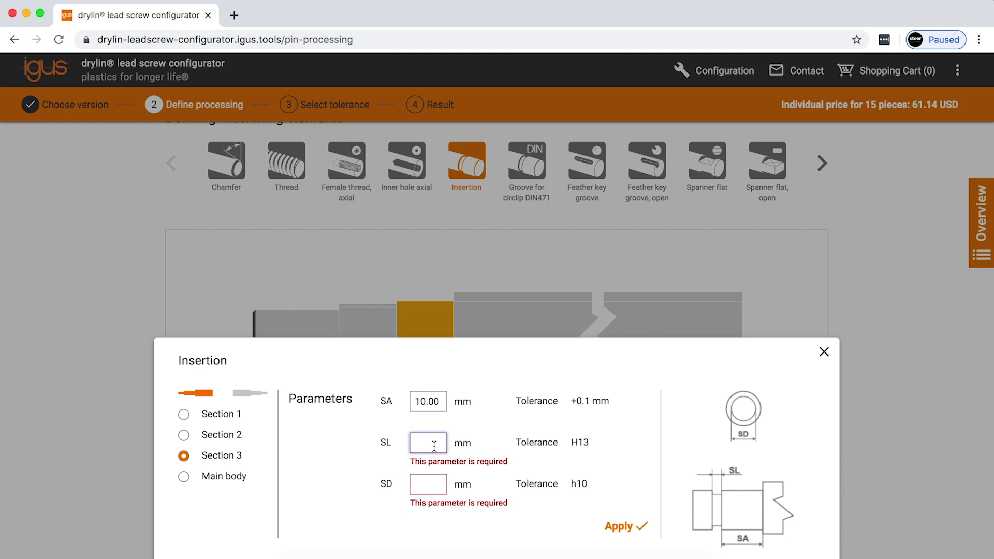
pyautogui.write('715')
pyautogui.click(417, 485)
pyautogui.write('18')
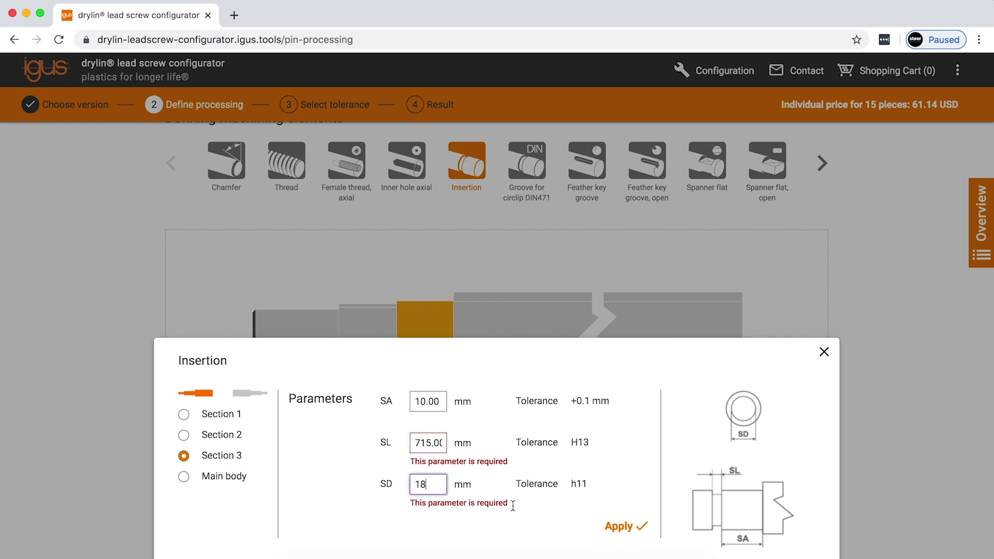
pyautogui.click(613, 527)
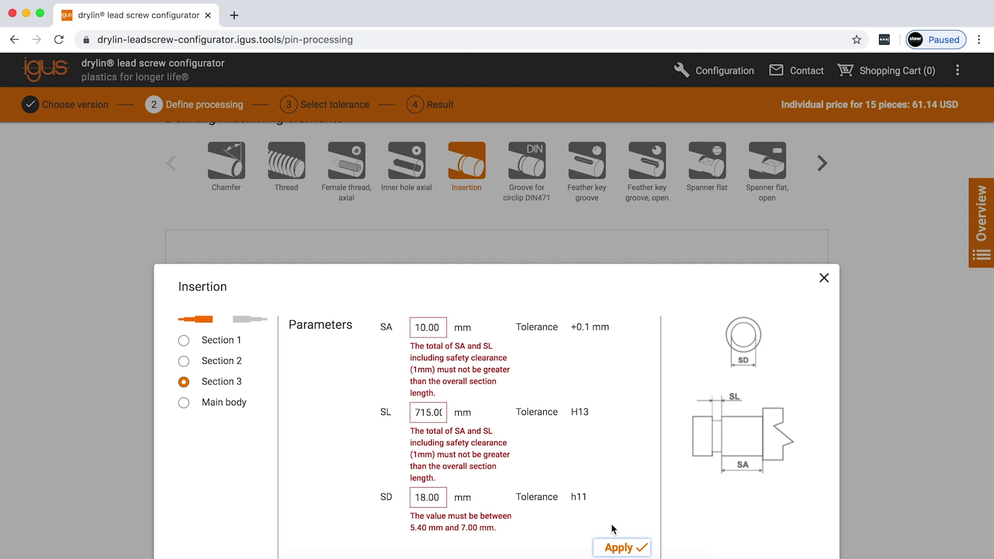
# Set the insertion on left section 3 to SA 4 mm, SL 2 mm and SD 6 mm.
pyautogui.doubleClick(444, 327)
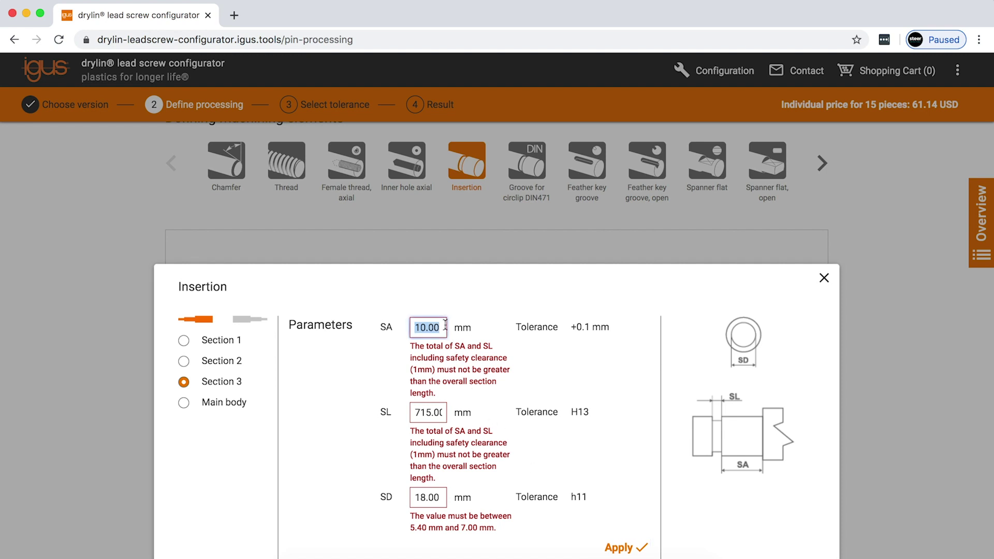
pyautogui.write('4')
pyautogui.doubleClick(429, 414)
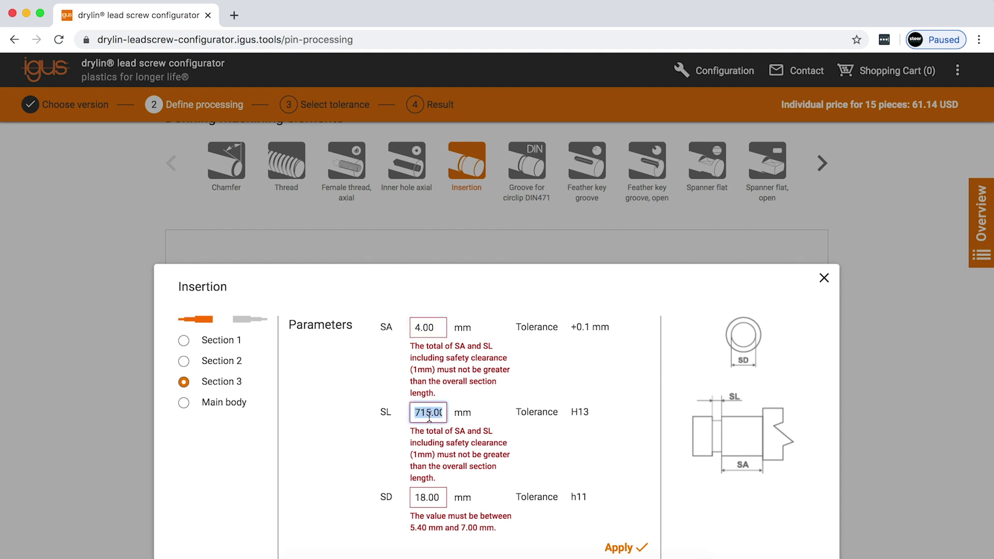
pyautogui.write('2')
pyautogui.doubleClick(439, 496)
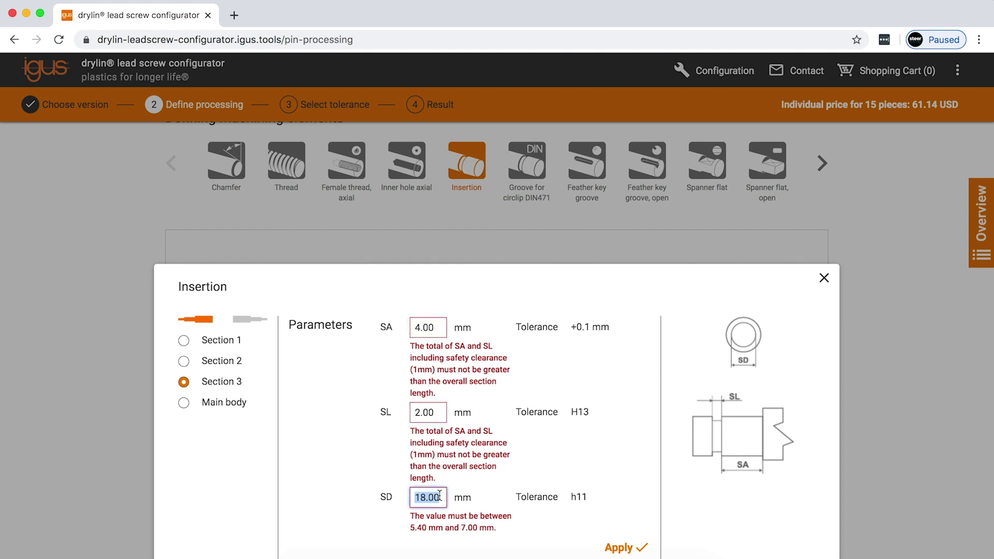
pyautogui.write('6')
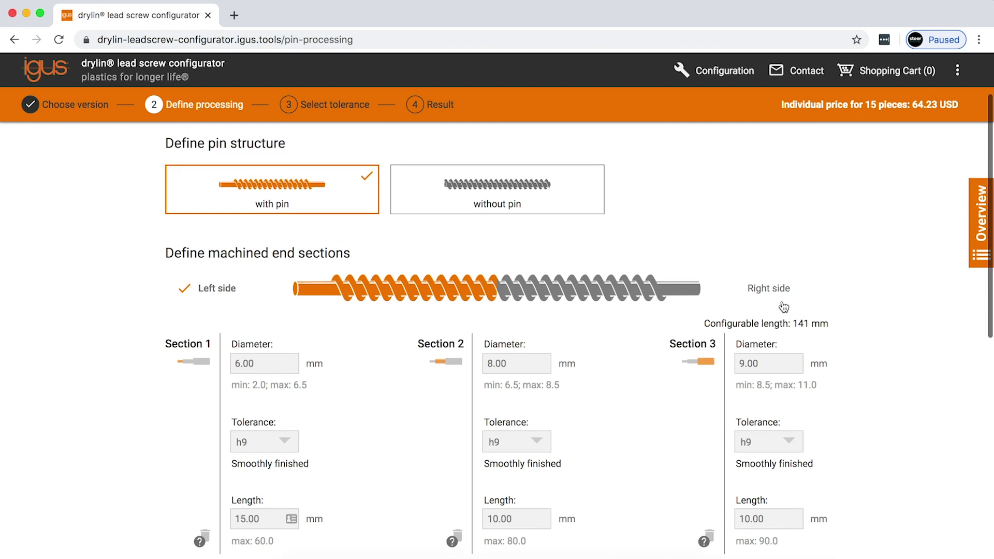
# Switch the machined end sections to the right side and add a second section there.
pyautogui.click(783, 305)
pyautogui.scroll(2, 113, 433)
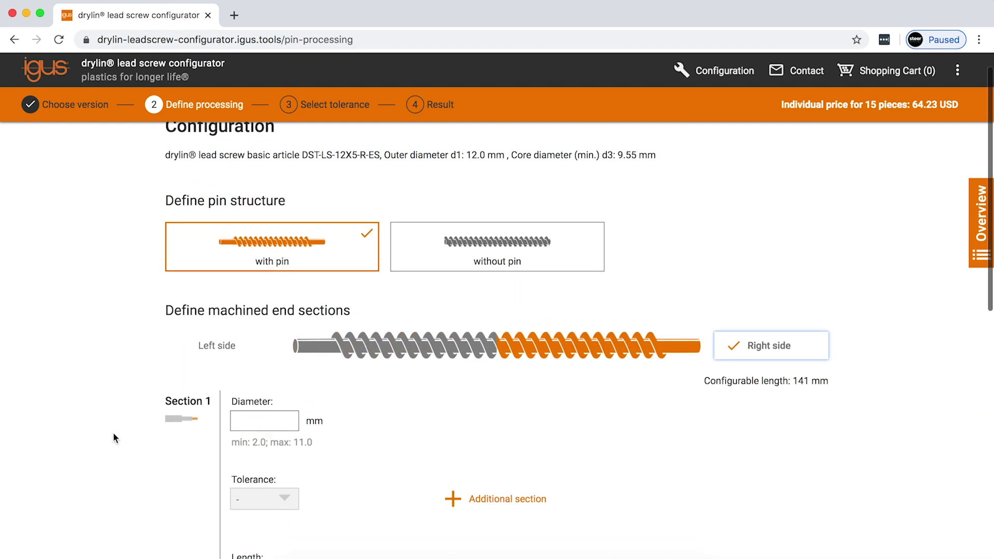
pyautogui.scroll(-5, 114, 460)
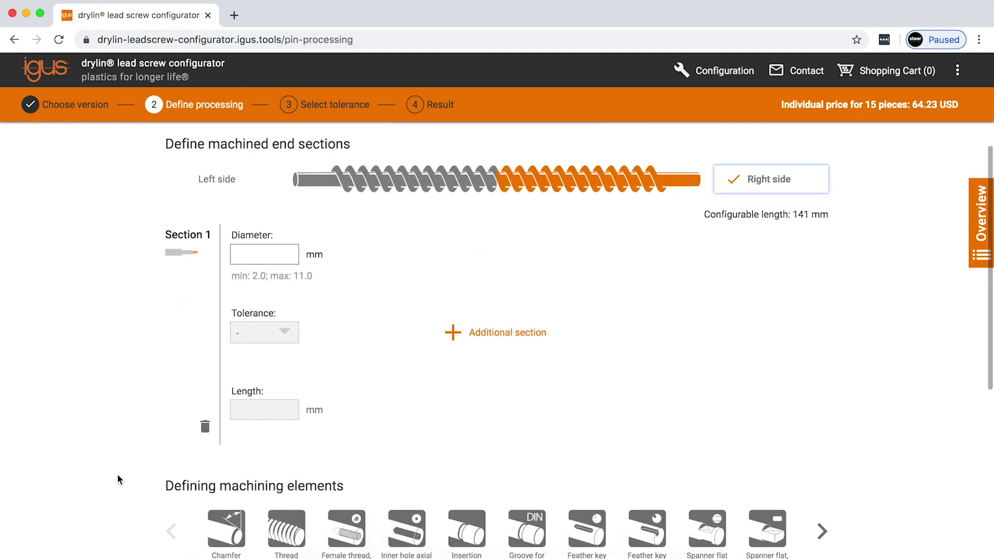
pyautogui.click(488, 336)
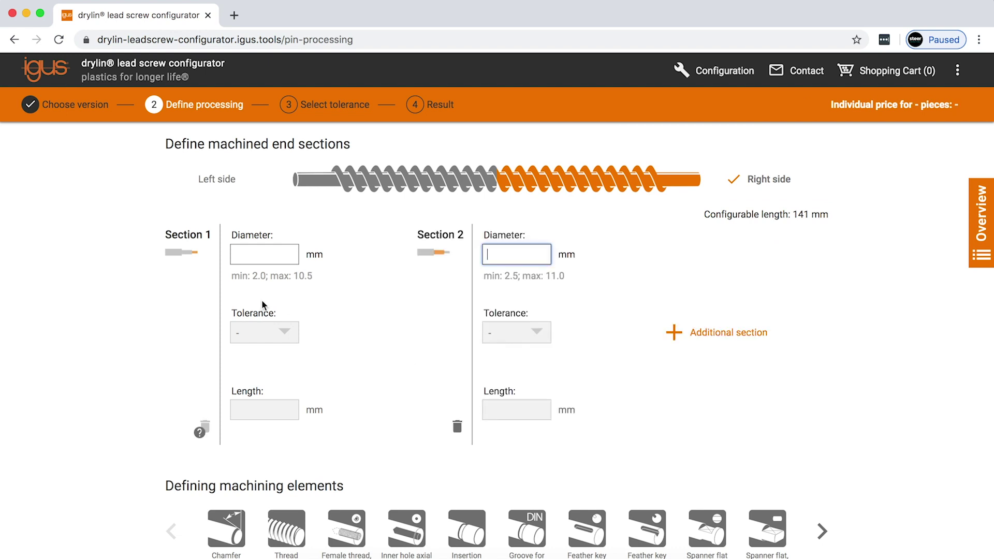
# Set the right side's section 1 to a diameter of 8 mm and a length of 15 mm.
pyautogui.click(250, 259)
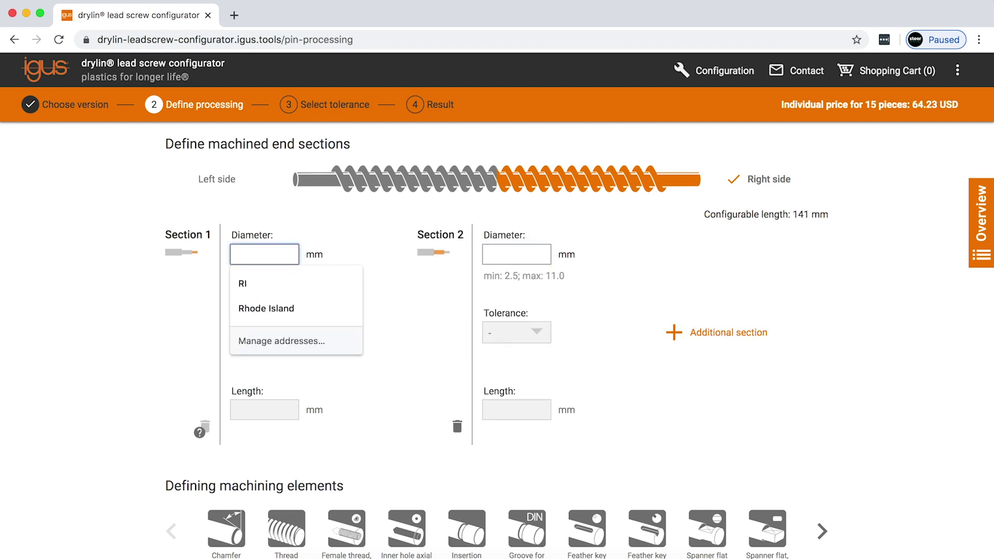
pyautogui.write('8')
pyautogui.click(205, 366)
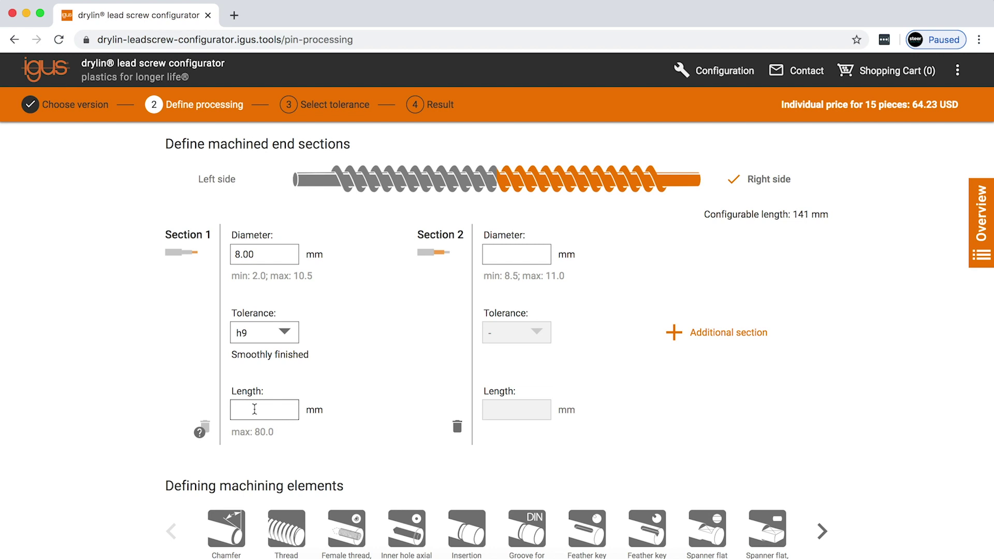
pyautogui.click(255, 409)
pyautogui.write('15')
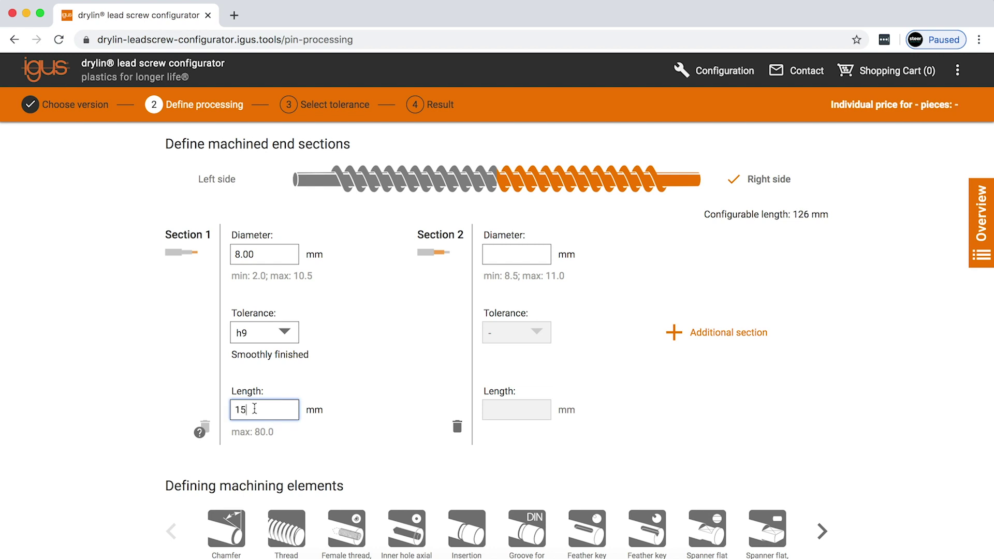
# Set the right side's section 2 to a diameter of 9 mm and a length of 9 mm.
pyautogui.click(523, 255)
pyautogui.write('9')
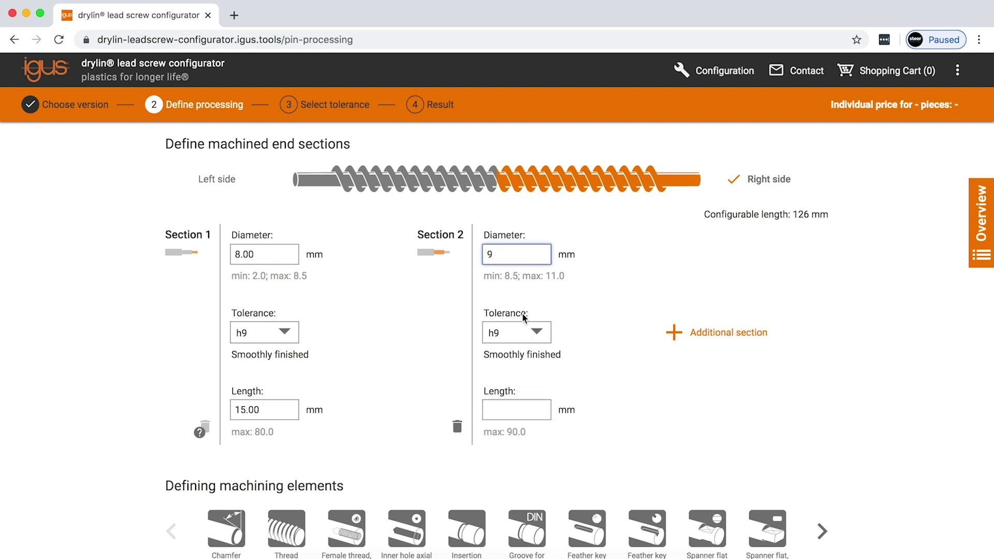
pyautogui.click(521, 411)
pyautogui.write('9')
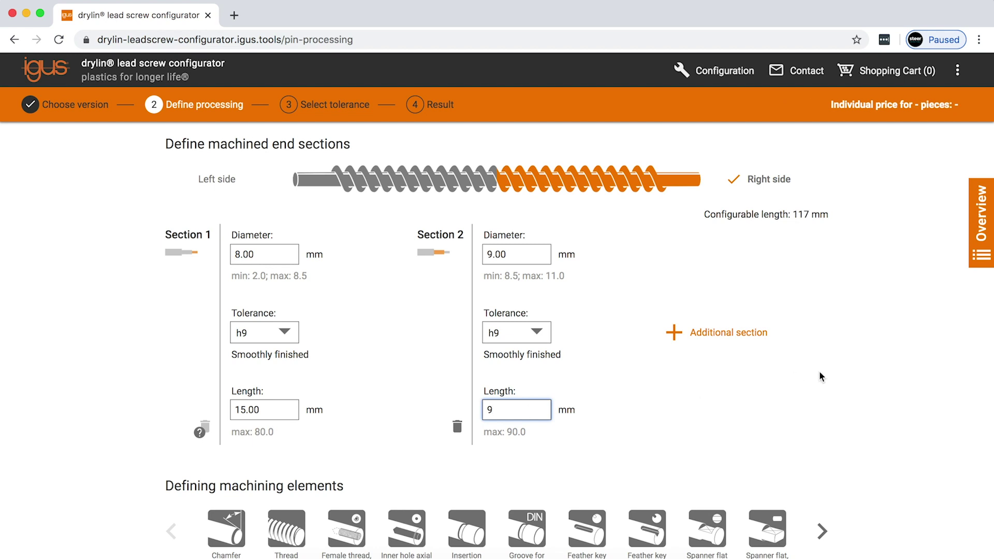
pyautogui.click(849, 376)
# Add an open clamping surface to section 1 of the right end with SFL 7 mm and SFB 6 mm.
pyautogui.scroll(-6, 848, 373)
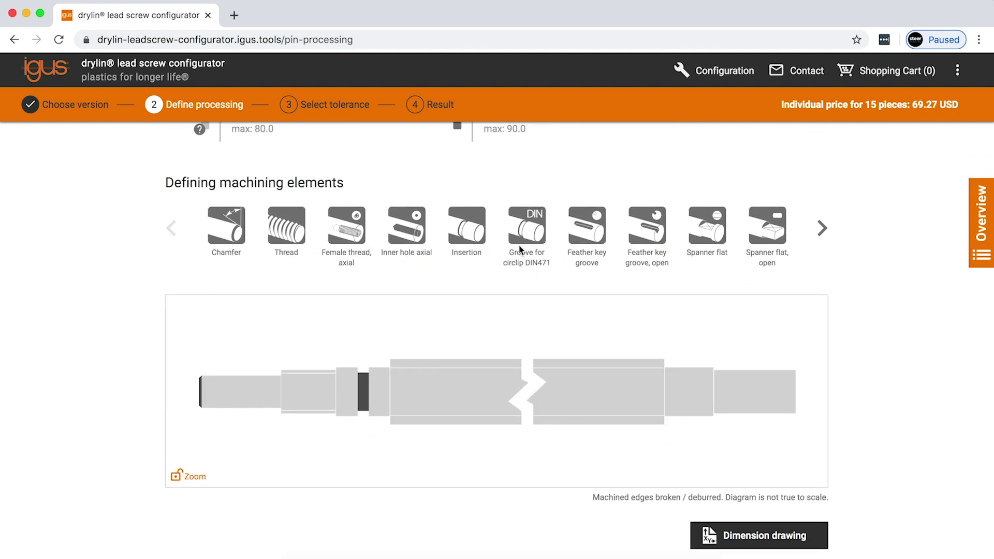
pyautogui.click(819, 230)
pyautogui.click(820, 230)
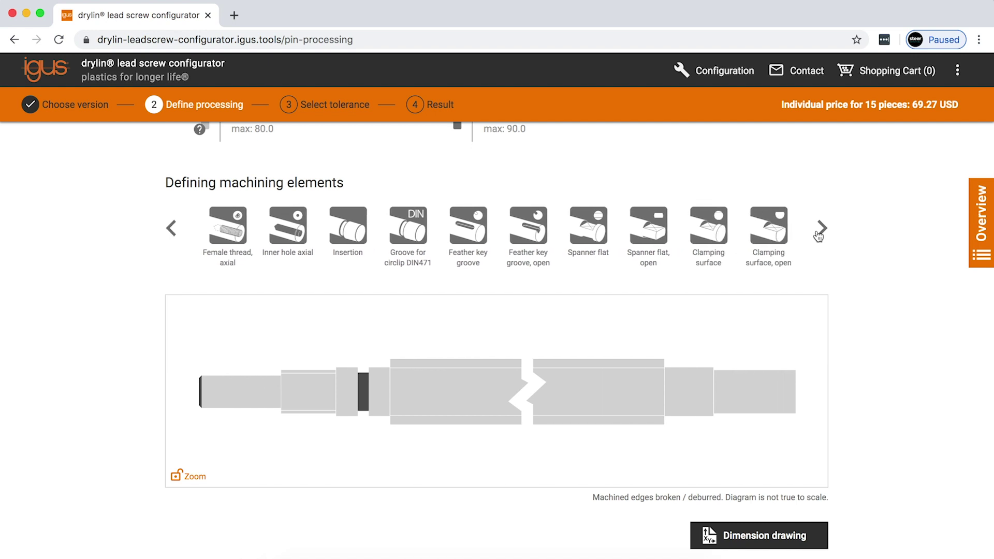
pyautogui.moveTo(776, 234); pyautogui.dragTo(775, 394)
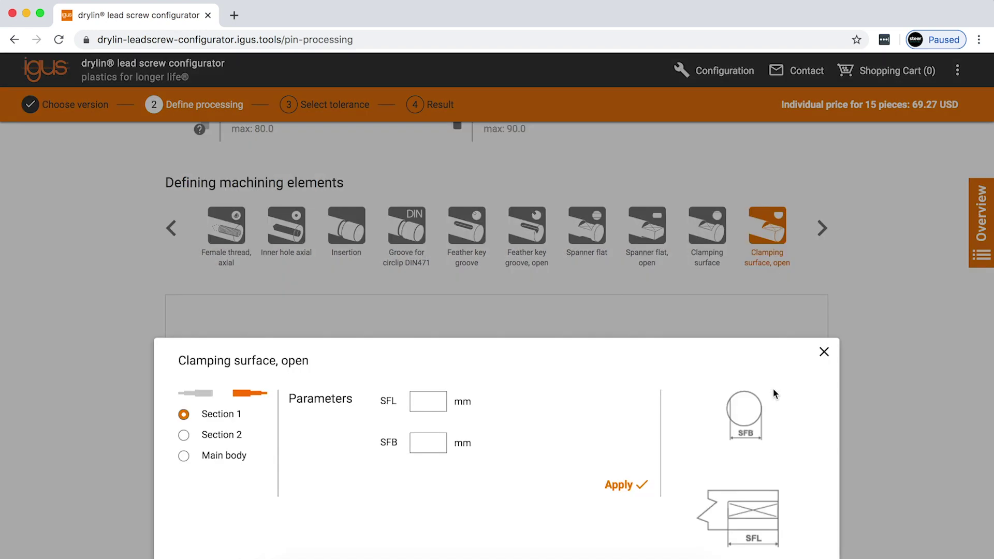
pyautogui.click(429, 402)
pyautogui.write('7')
pyautogui.click(418, 442)
pyautogui.write('6')
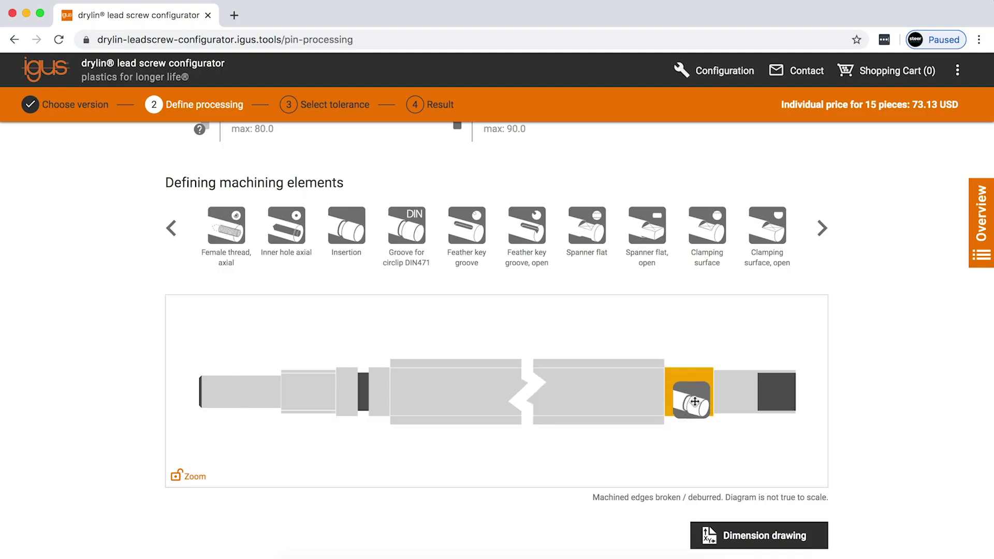
# Add an insertion to section 2 of the right end with SA 5 mm, SL 2 mm and SD 7 mm.
pyautogui.click(700, 406)
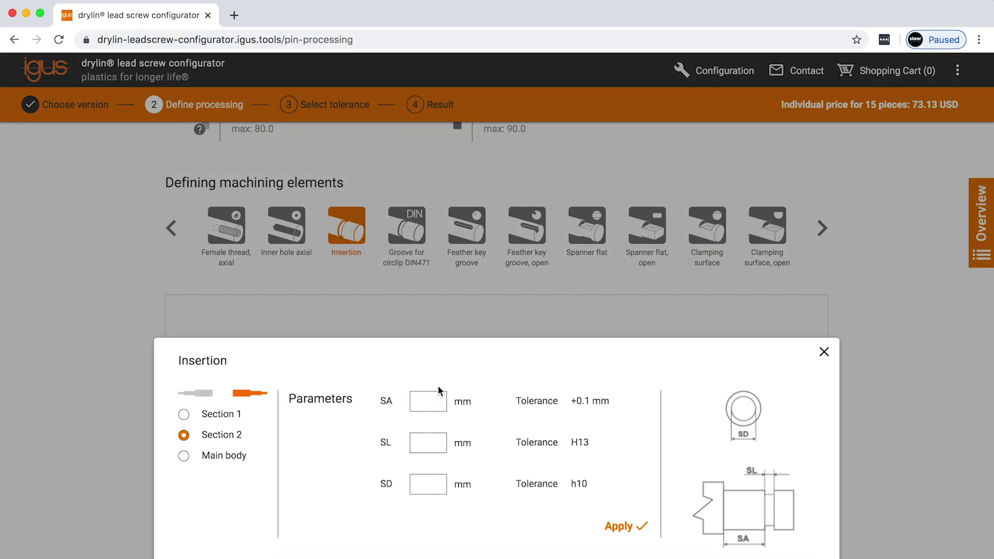
pyautogui.click(417, 401)
pyautogui.write('5')
pyautogui.click(420, 442)
pyautogui.write('2')
pyautogui.click(438, 481)
pyautogui.write('8')
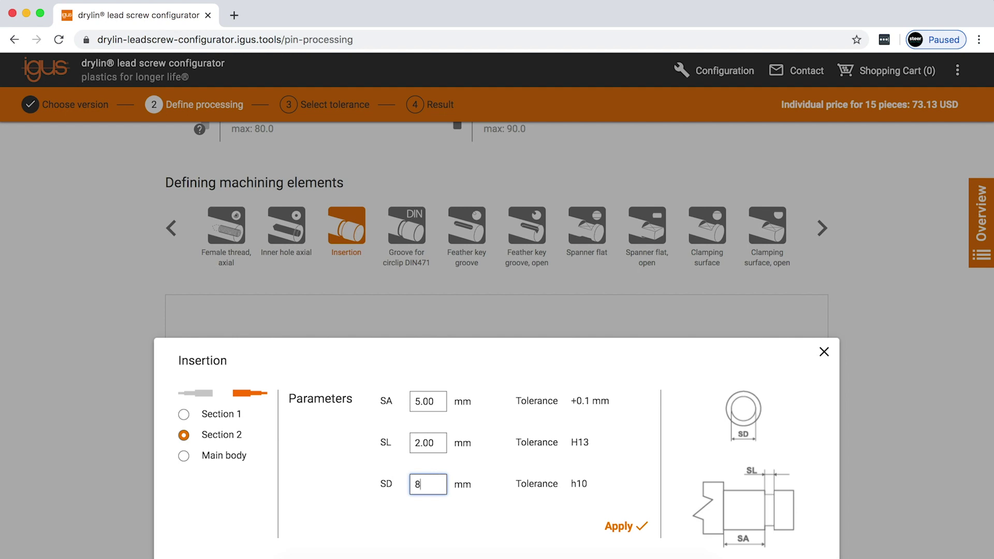
pyautogui.click(623, 525)
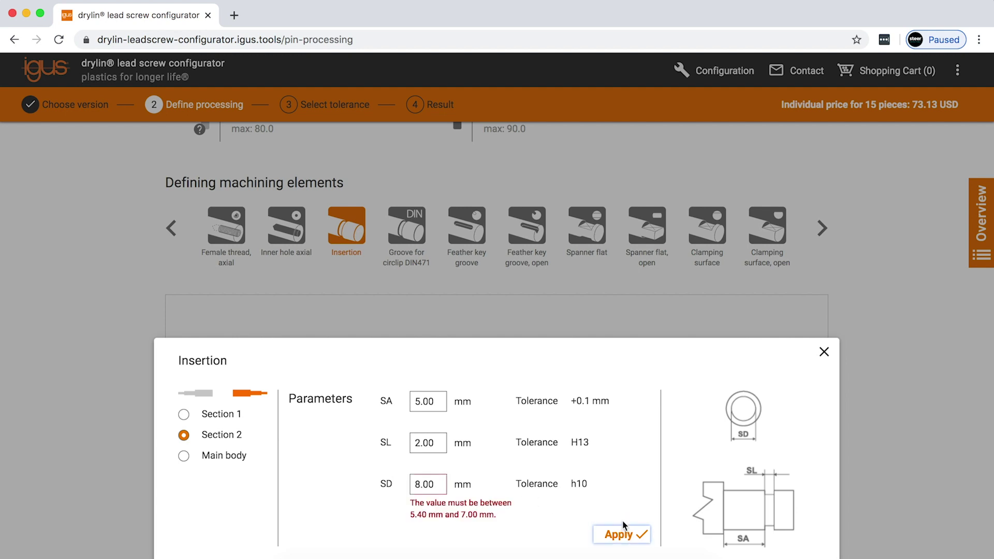
pyautogui.doubleClick(428, 483)
pyautogui.write('7')
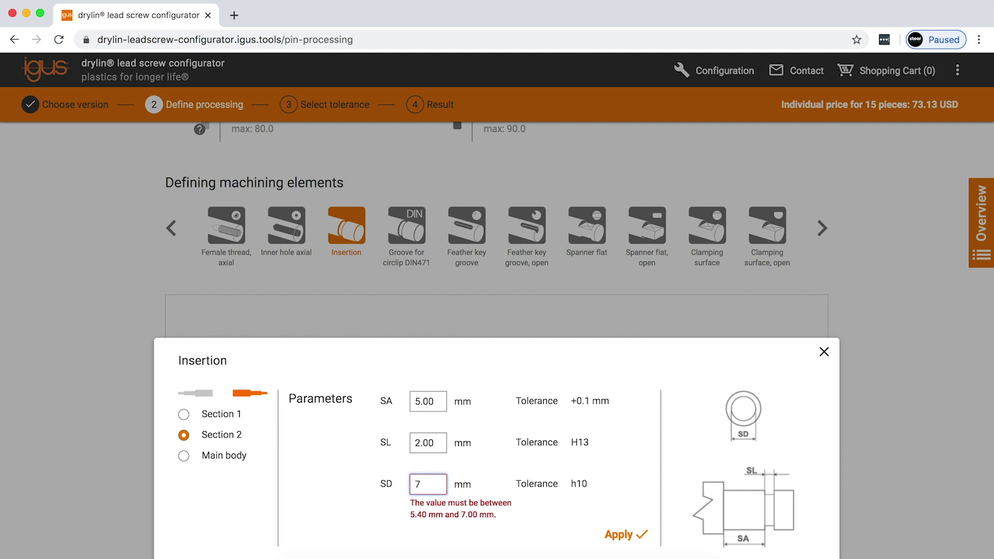
pyautogui.click(614, 536)
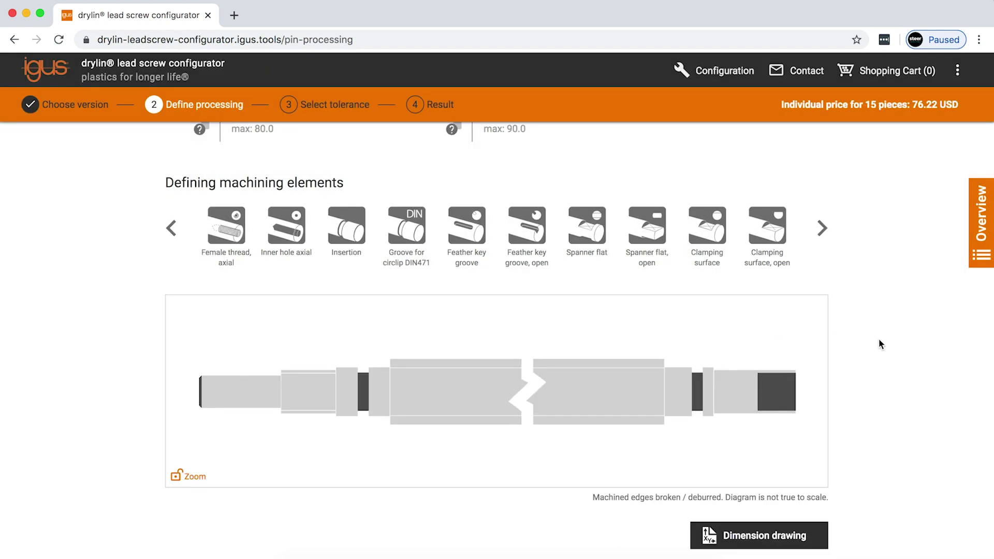
# Proceed to the tolerance selection, try the 0.1 mm / 300 mm straightness, and return it to the standard 0.3 mm / 300 mm.
pyautogui.scroll(-2, 879, 343)
pyautogui.click(813, 504)
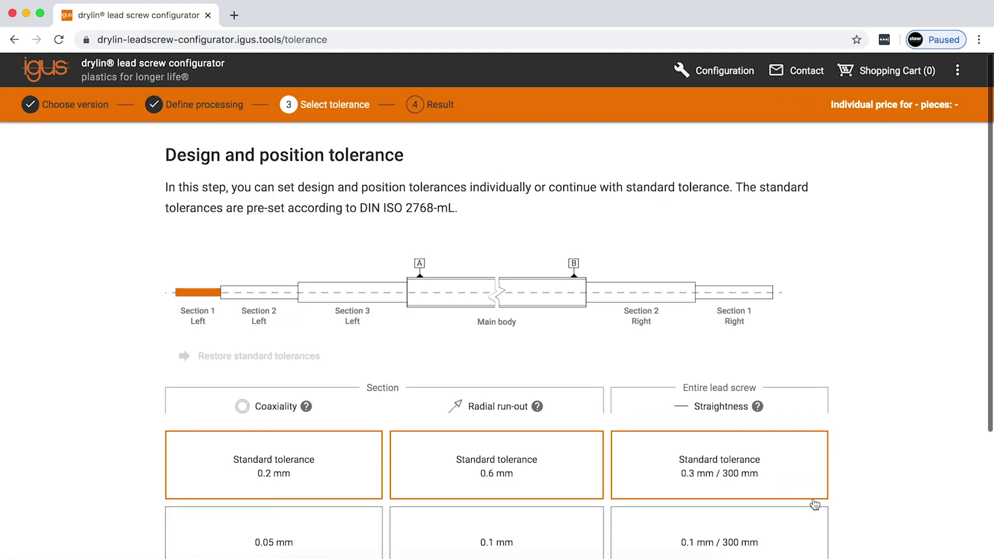
pyautogui.scroll(-3, 887, 446)
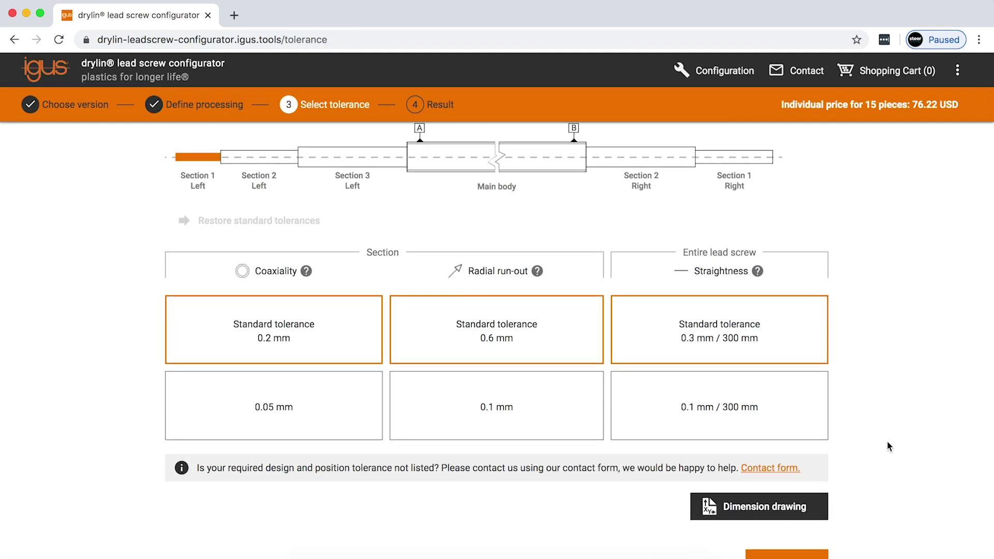
pyautogui.click(793, 430)
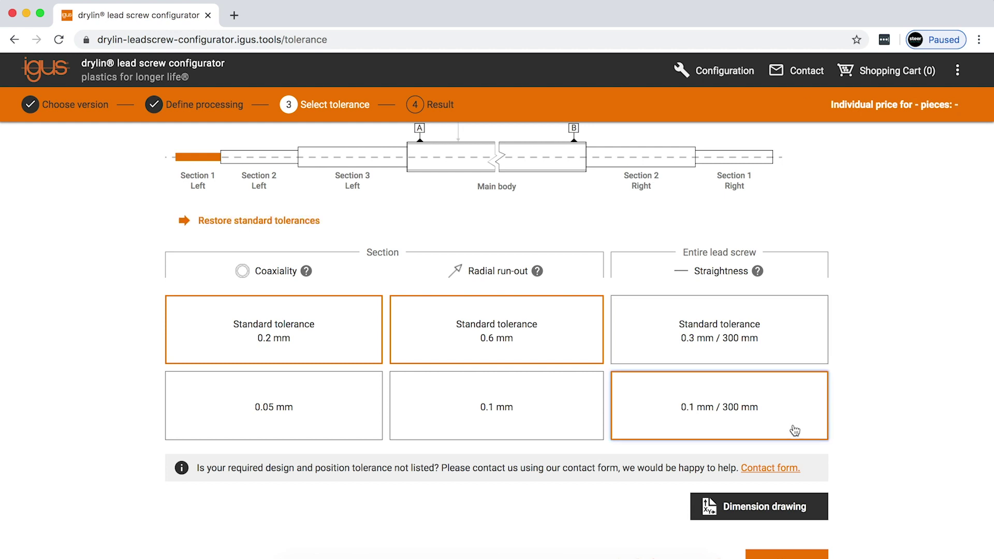
pyautogui.click(772, 360)
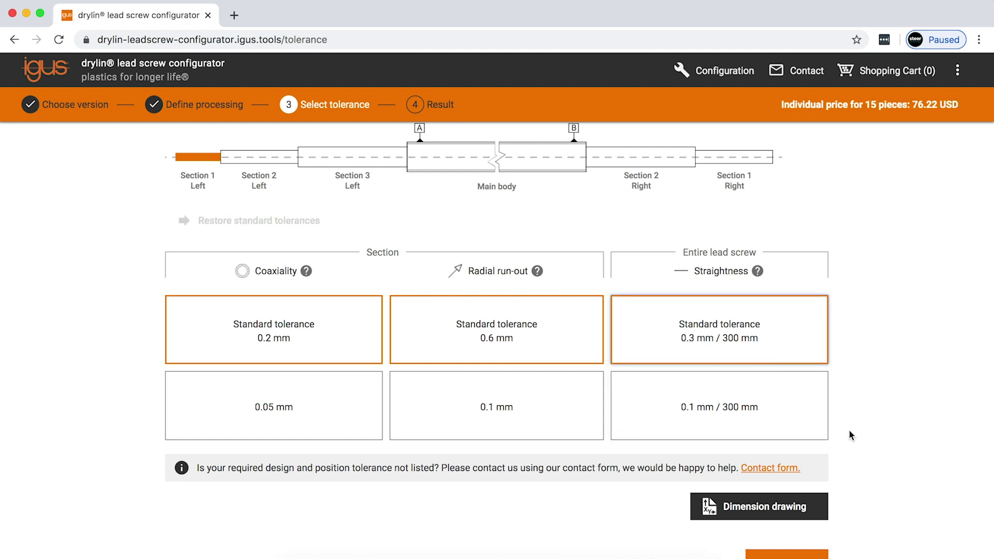
# Continue to the result and review the configured lead screw's specifications and pricing.
pyautogui.scroll(-2, 850, 430)
pyautogui.click(807, 502)
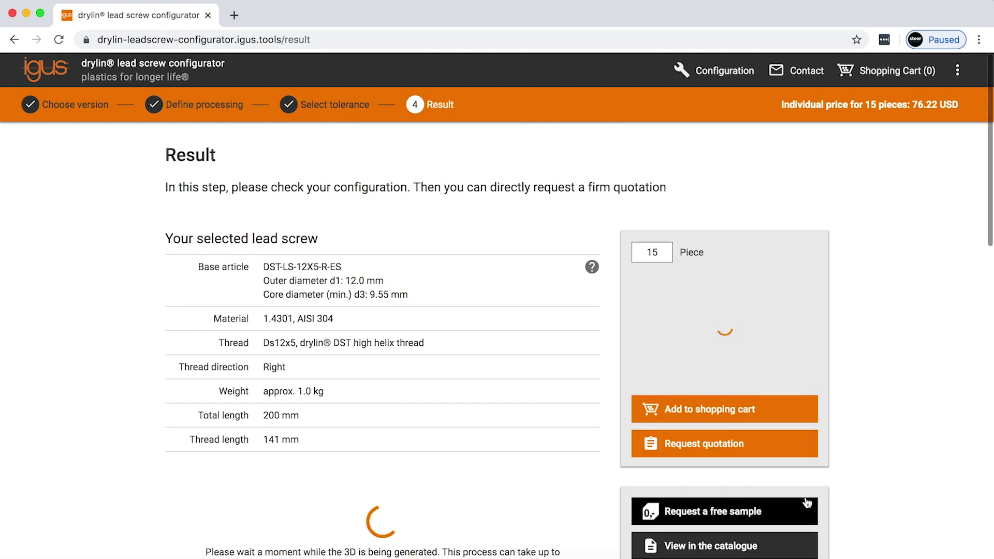
pyautogui.scroll(-3, 865, 430)
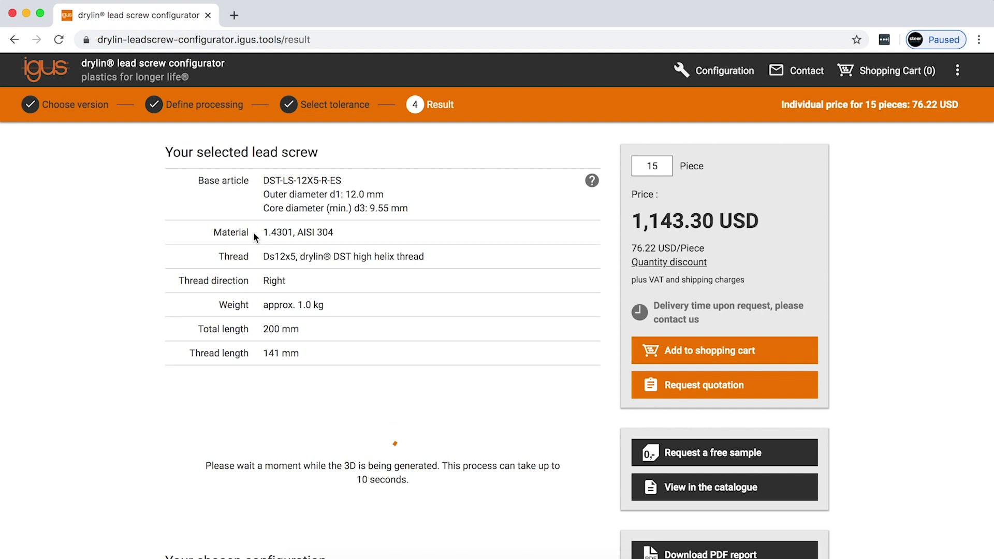
pyautogui.scroll(-2, 156, 397)
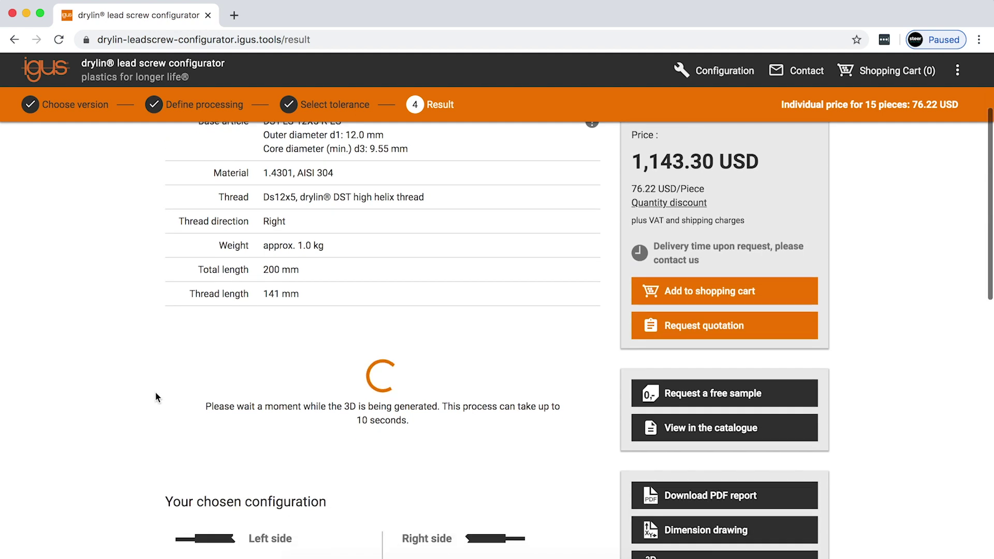
# Examine the lead screw's generated 3D model and the summary of its chosen left and right side configuration.
pyautogui.scroll(-1, 155, 393)
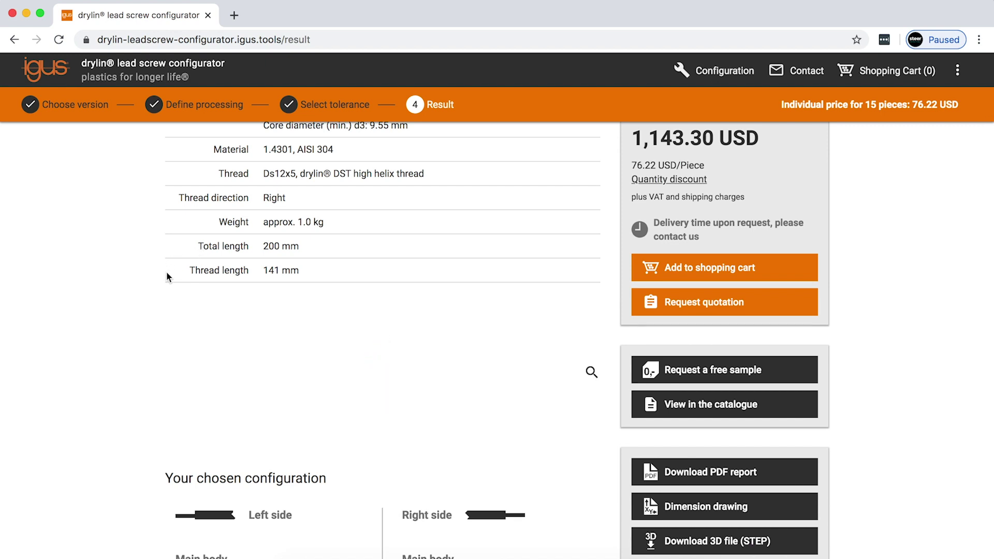
pyautogui.scroll(-3, 157, 369)
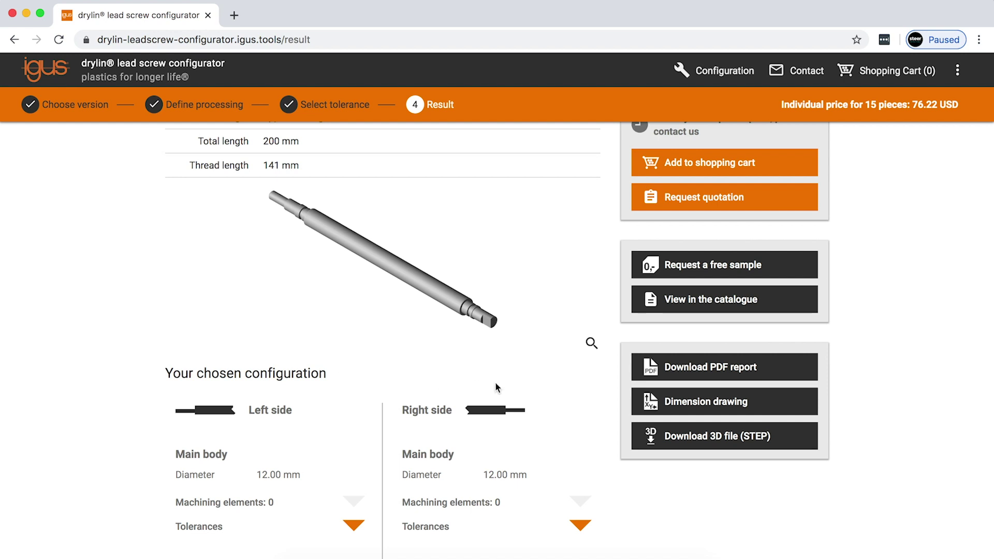
pyautogui.scroll(-1, 883, 414)
pyautogui.scroll(2, 884, 414)
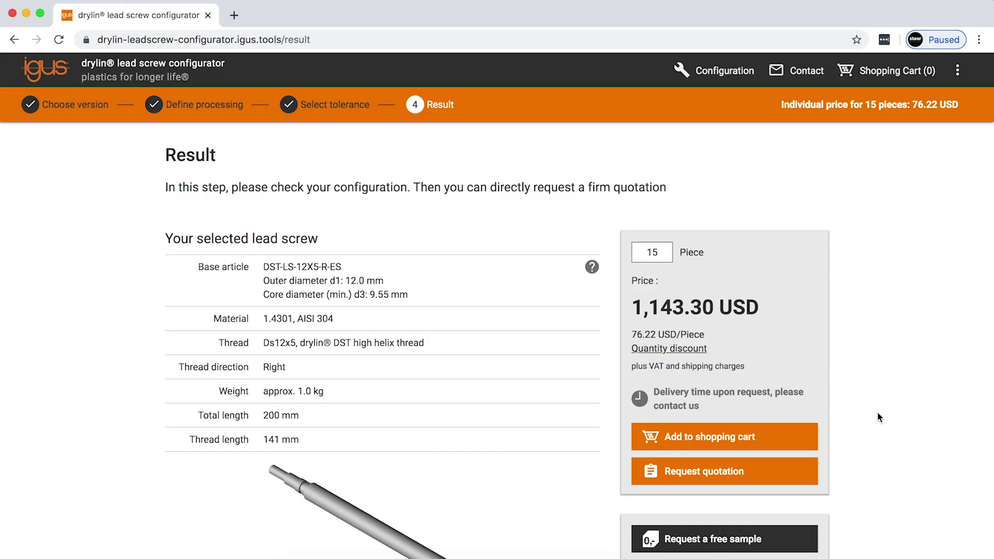
# Add the configured lead screw to the shopping cart and open the cart to check its item and shipping details.
pyautogui.click(796, 434)
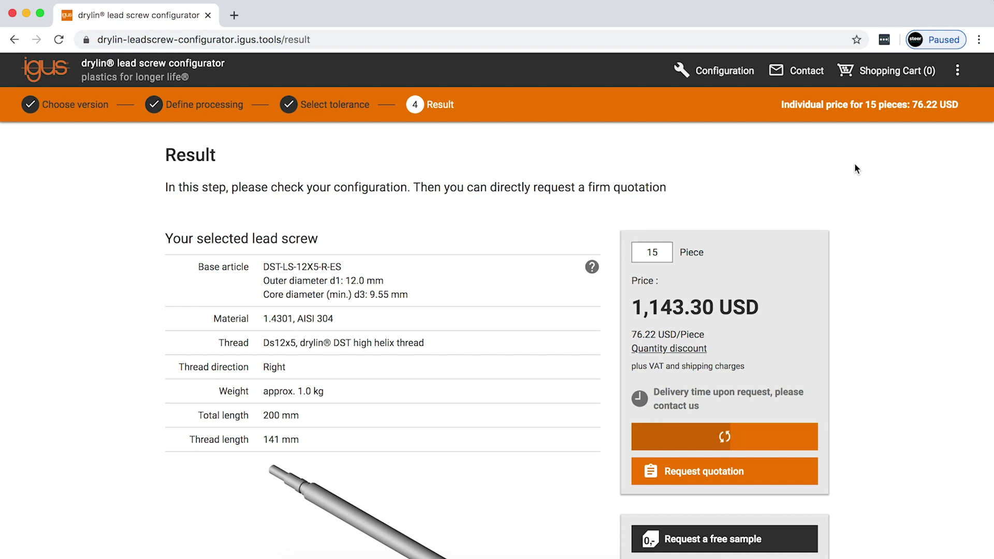
pyautogui.click(870, 81)
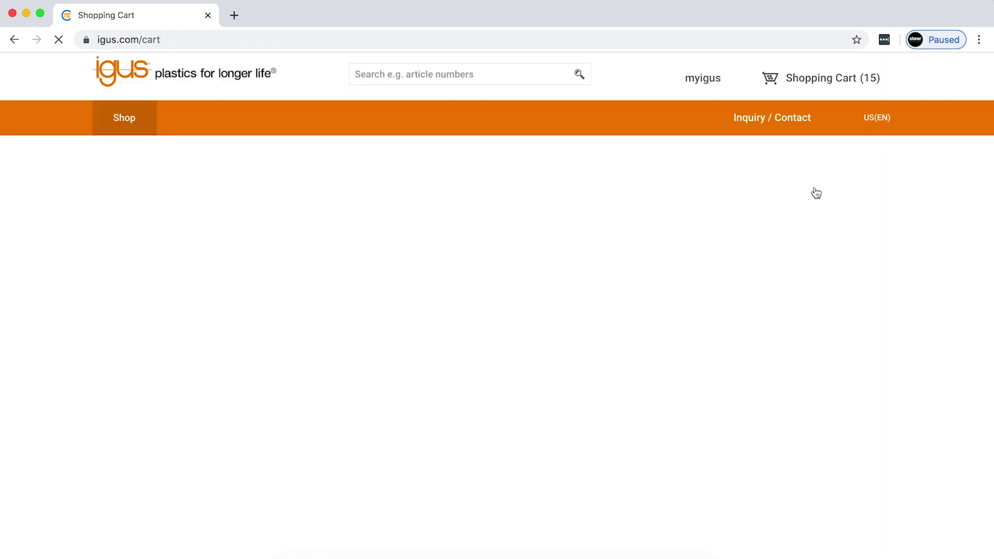
pyautogui.scroll(-2, 164, 337)
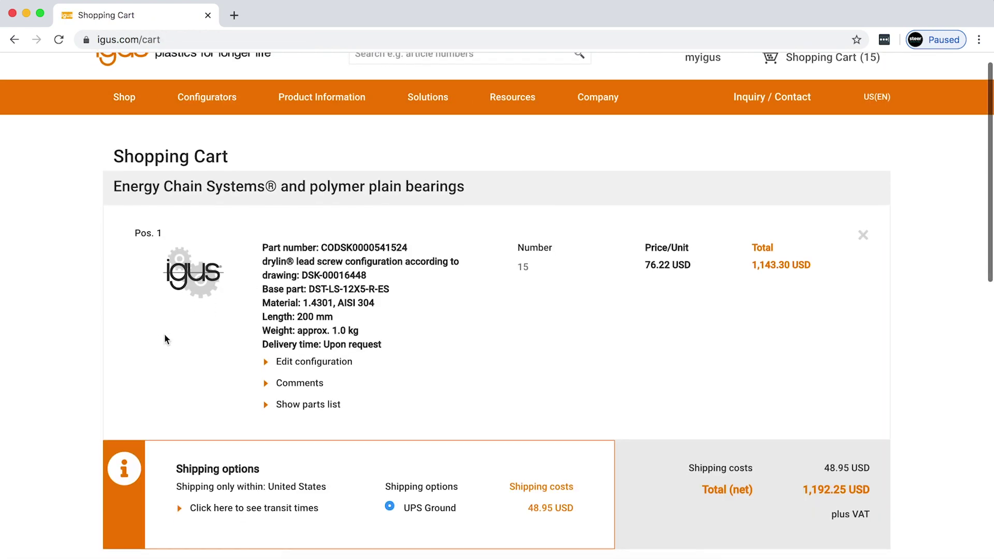